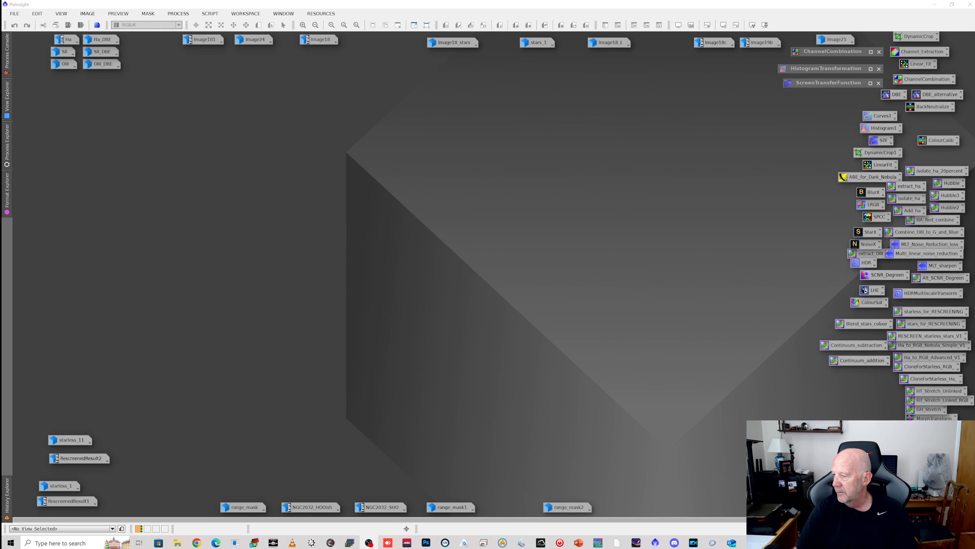
# Switch to the browser and open the full-size view of the AstroBin image "LMC through the Samyang135mm lens"
pyautogui.moveTo(974, 50); pyautogui.dragTo(462, 101)
pyautogui.click(675, 97)
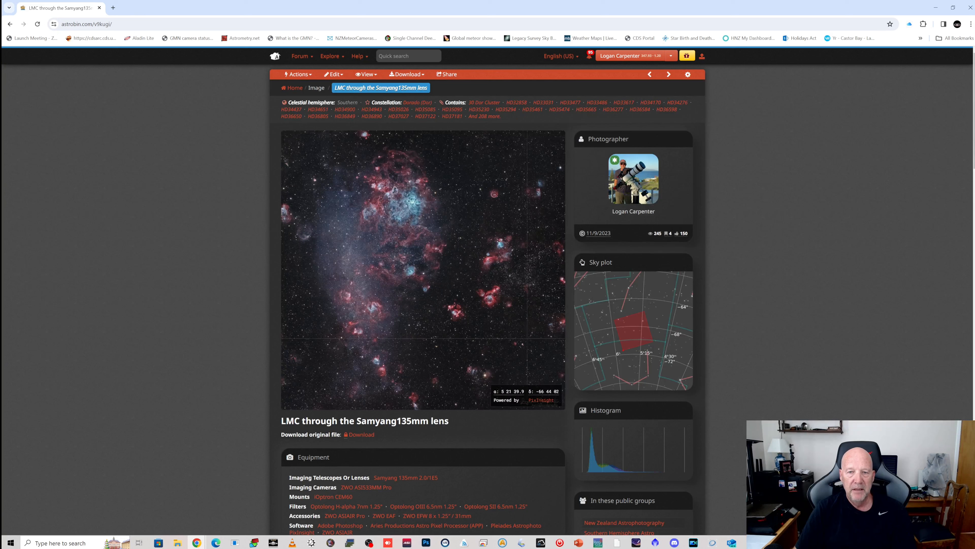
pyautogui.moveTo(362, 260)
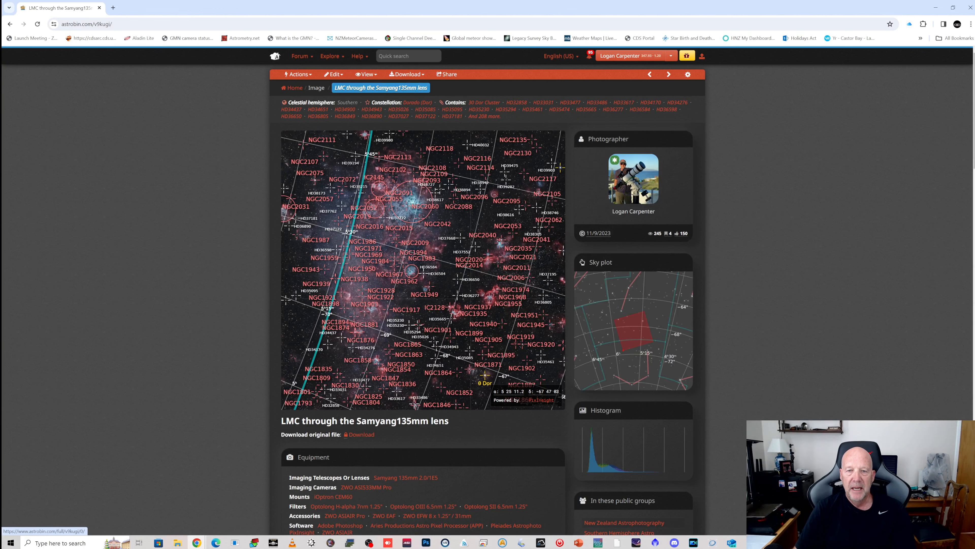
pyautogui.click(468, 292)
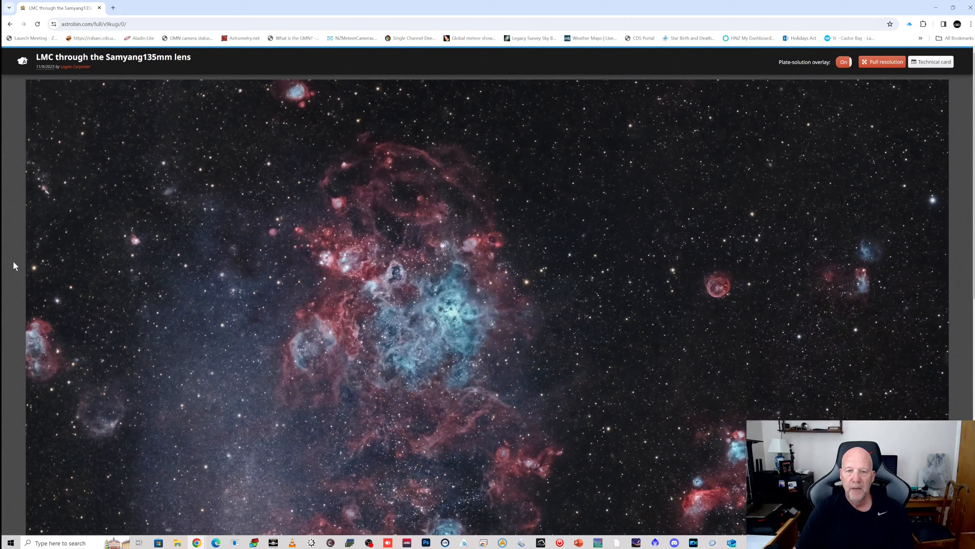
# Examine the nebula regions across the full-size LMC image, including their plate-solution labels
pyautogui.scroll(-1, 13, 263)
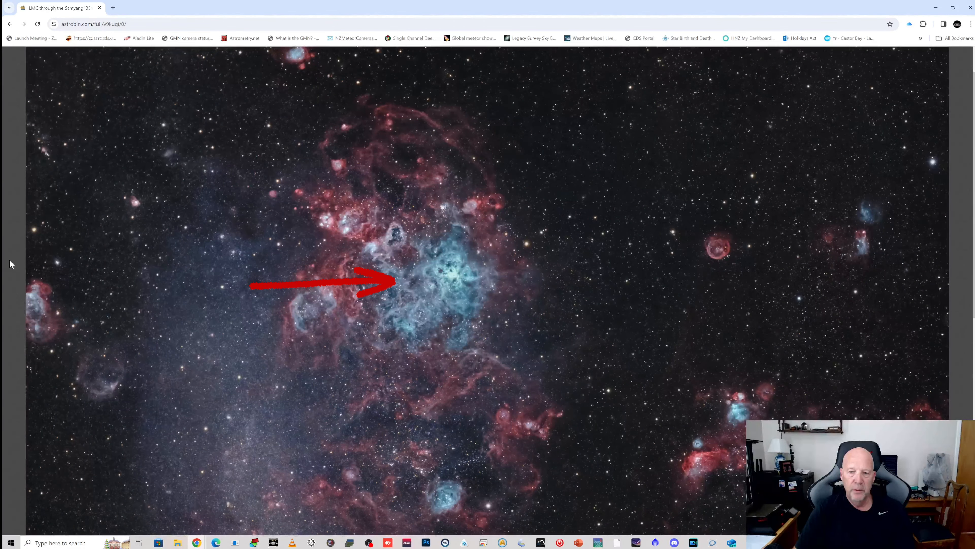
pyautogui.scroll(-8, 11, 263)
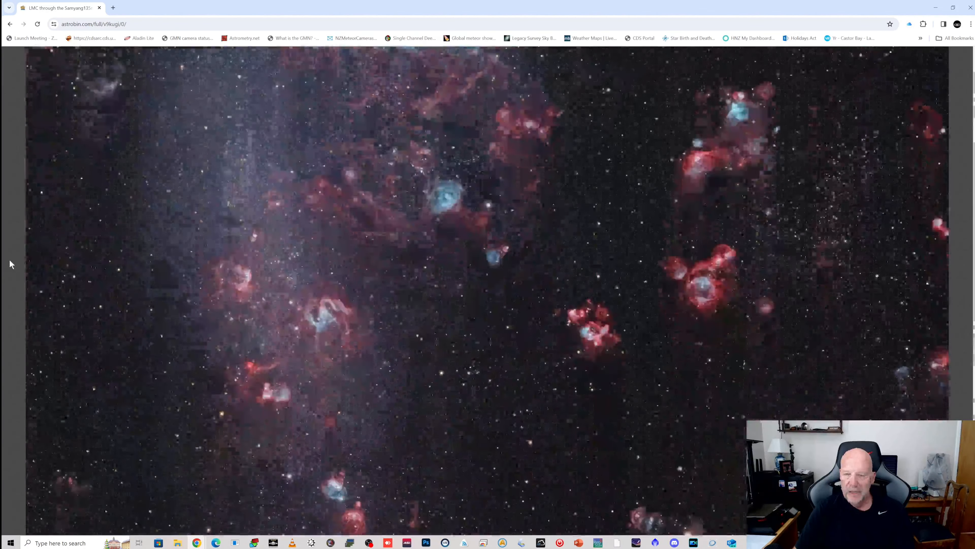
pyautogui.scroll(-3, 10, 264)
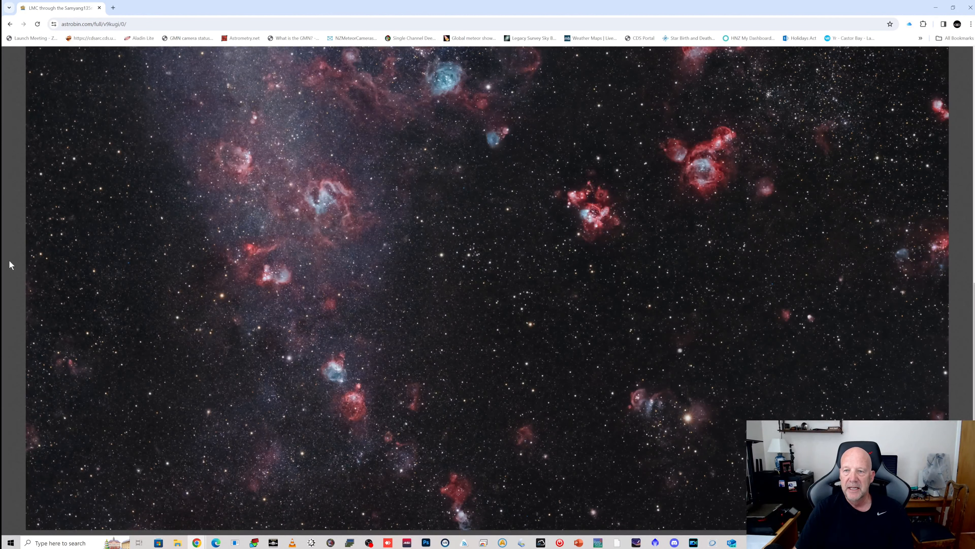
pyautogui.scroll(4, 11, 264)
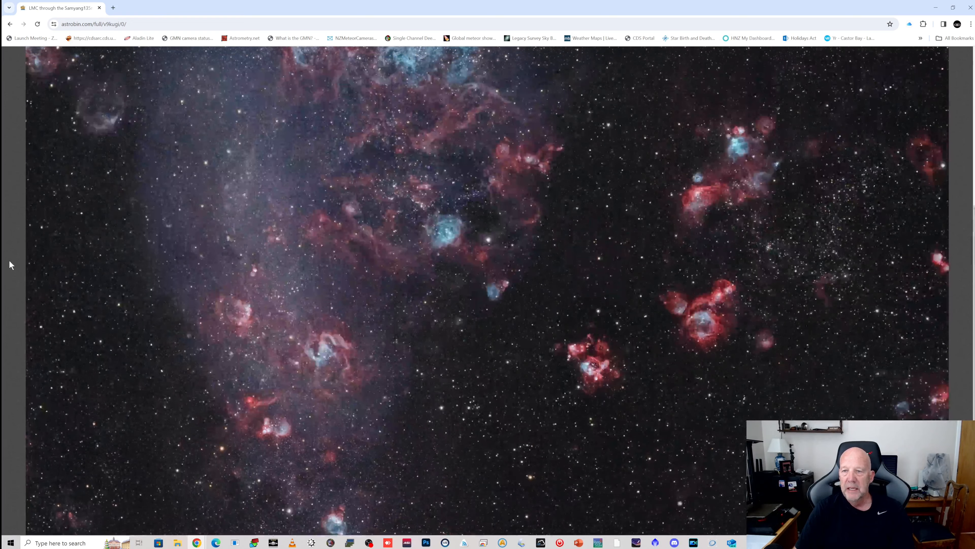
pyautogui.scroll(1, 10, 266)
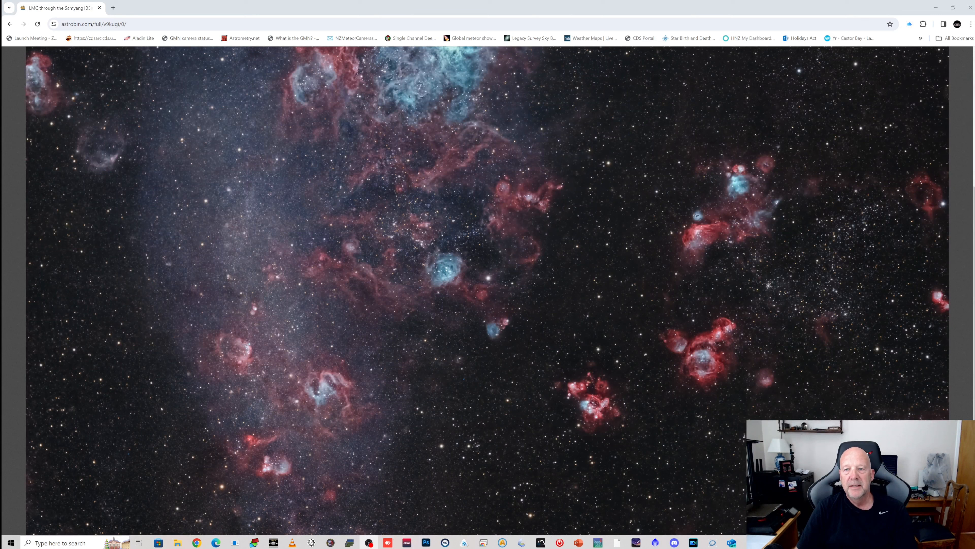
pyautogui.moveTo(703, 329)
pyautogui.mouseDown()
pyautogui.moveTo(699, 239)
pyautogui.moveTo(709, 262)
pyautogui.mouseUp()
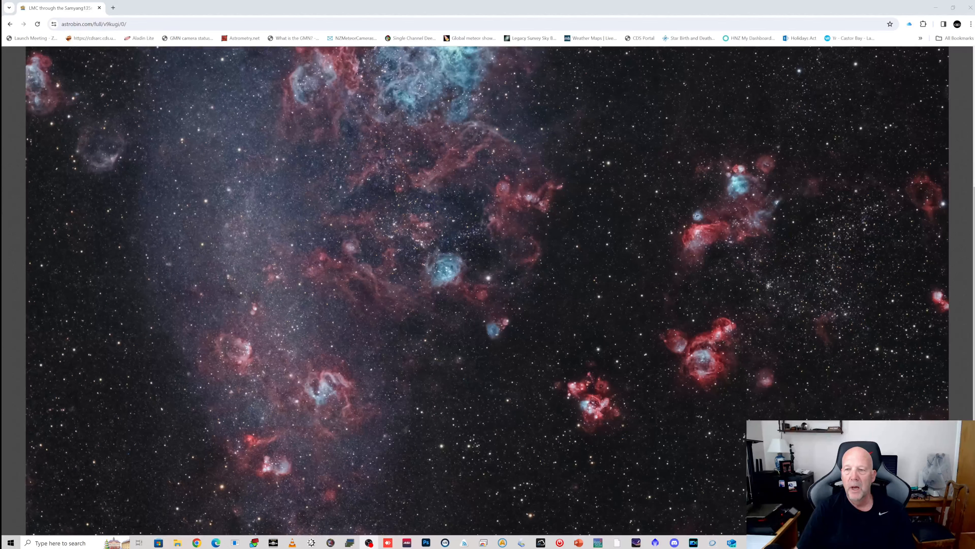
pyautogui.moveTo(762, 270)
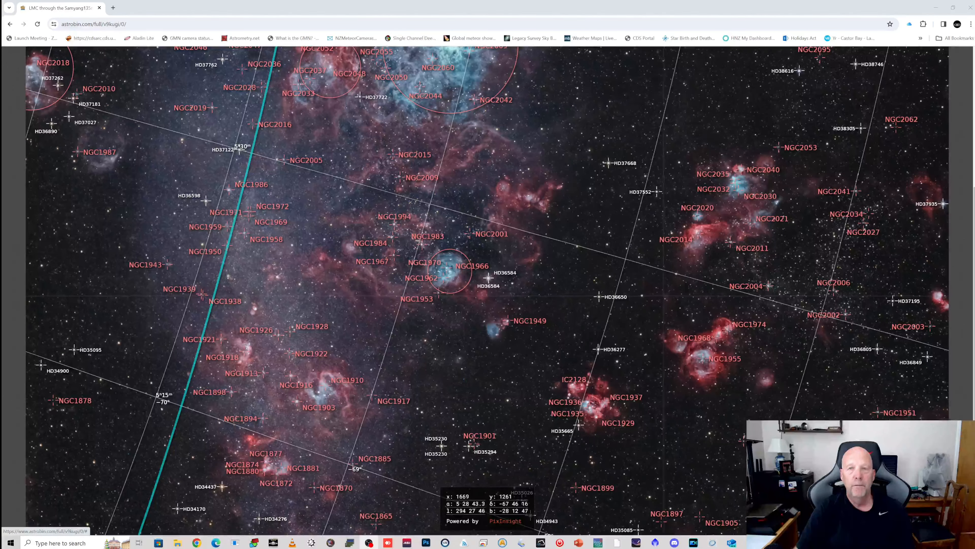
# Switch to PixInsight, open the Ha_DBE image and compare it across its last processing step
pyautogui.hotkey('alt', 'Tab')
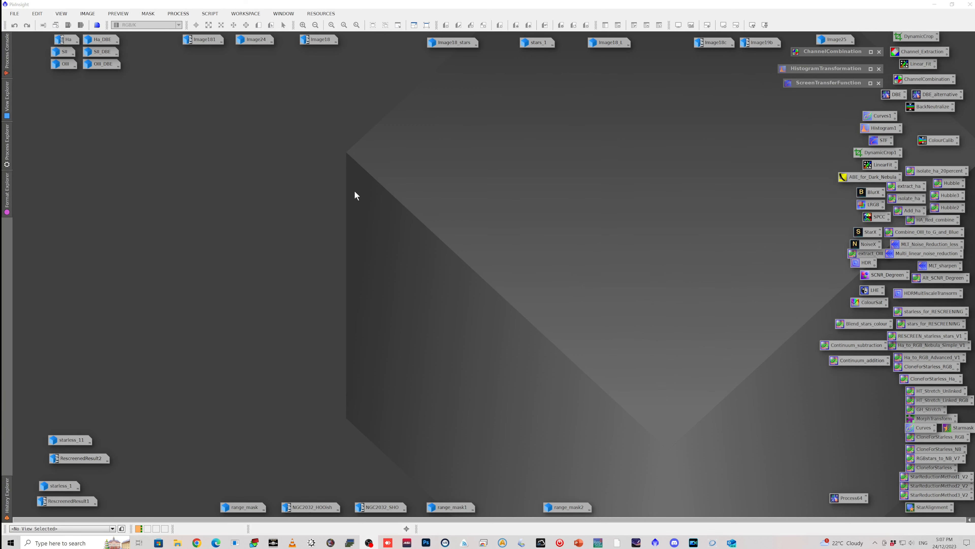
pyautogui.doubleClick(104, 39)
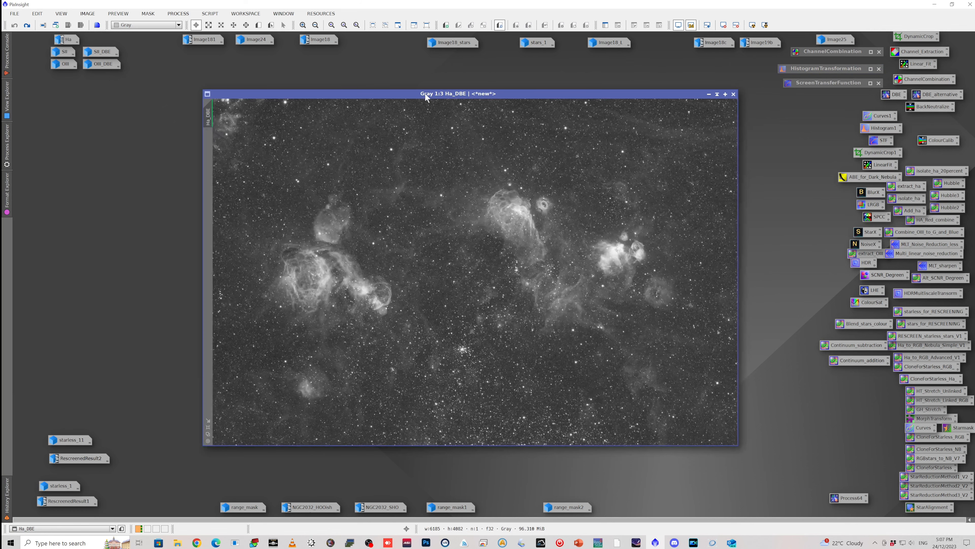
pyautogui.moveTo(425, 95); pyautogui.dragTo(418, 90)
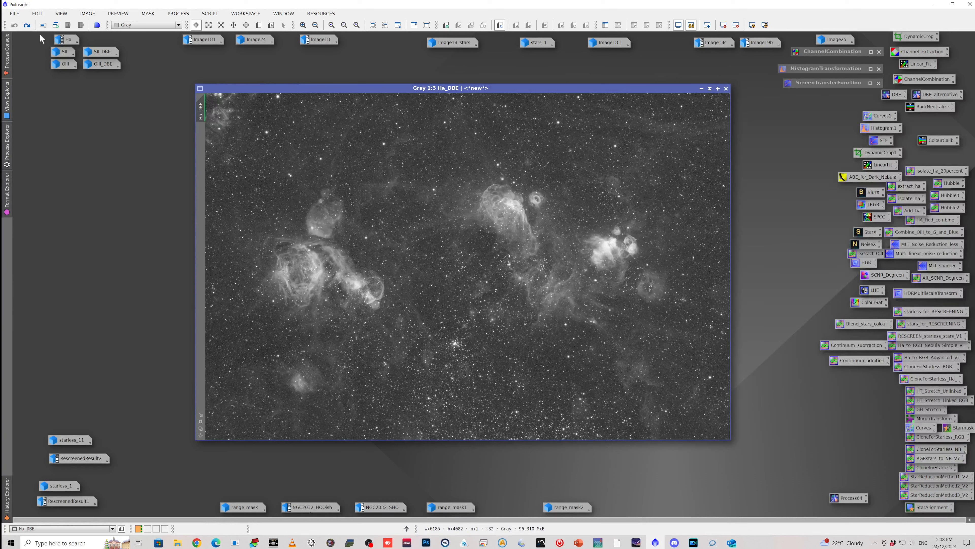
pyautogui.click(28, 27)
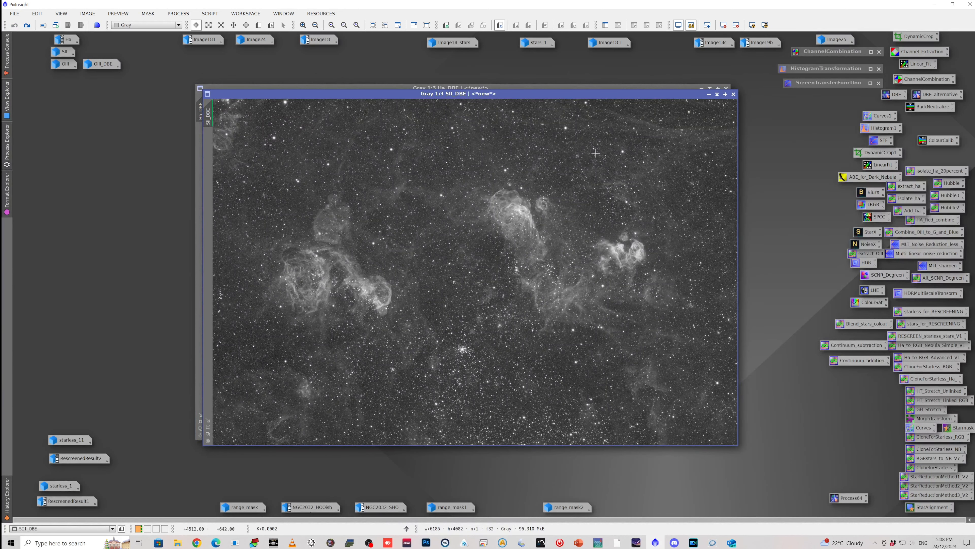
# Review the SII_DBE and OIII_DBE images, comparing each across its last processing step
pyautogui.moveTo(424, 98); pyautogui.dragTo(276, 97)
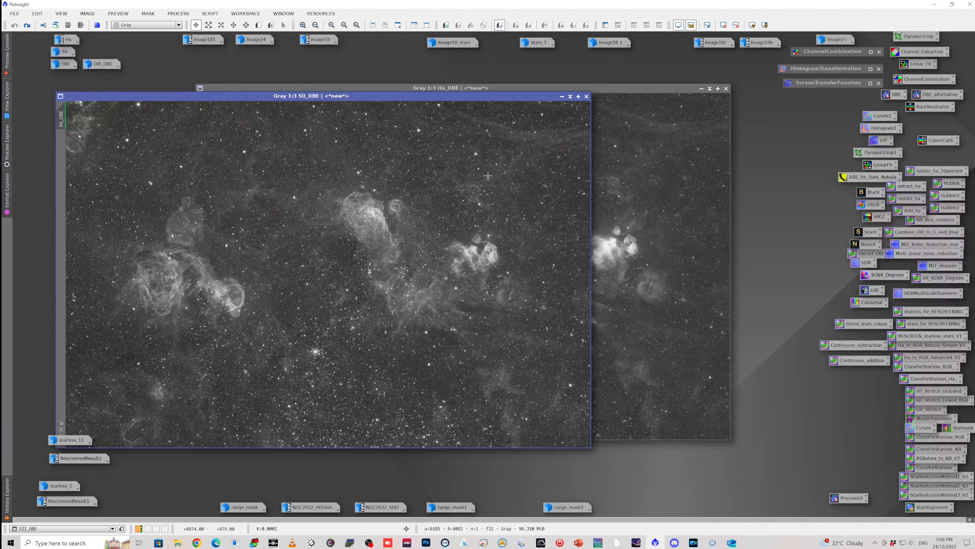
pyautogui.moveTo(489, 98); pyautogui.dragTo(475, 85)
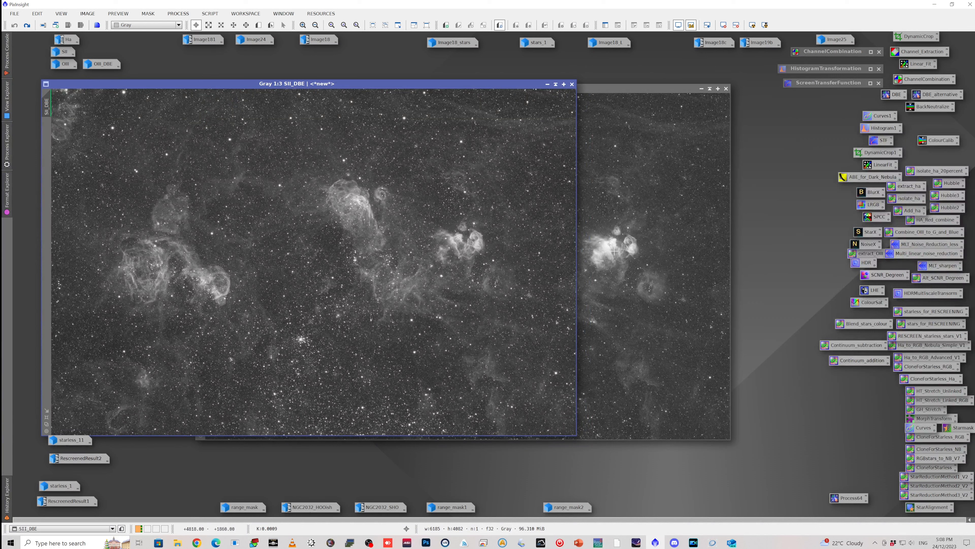
pyautogui.click(27, 26)
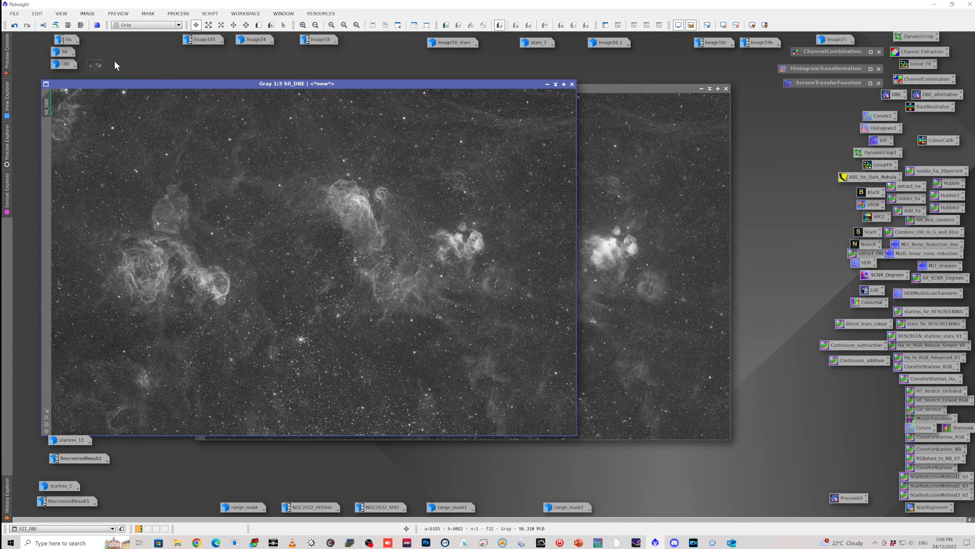
pyautogui.doubleClick(115, 61)
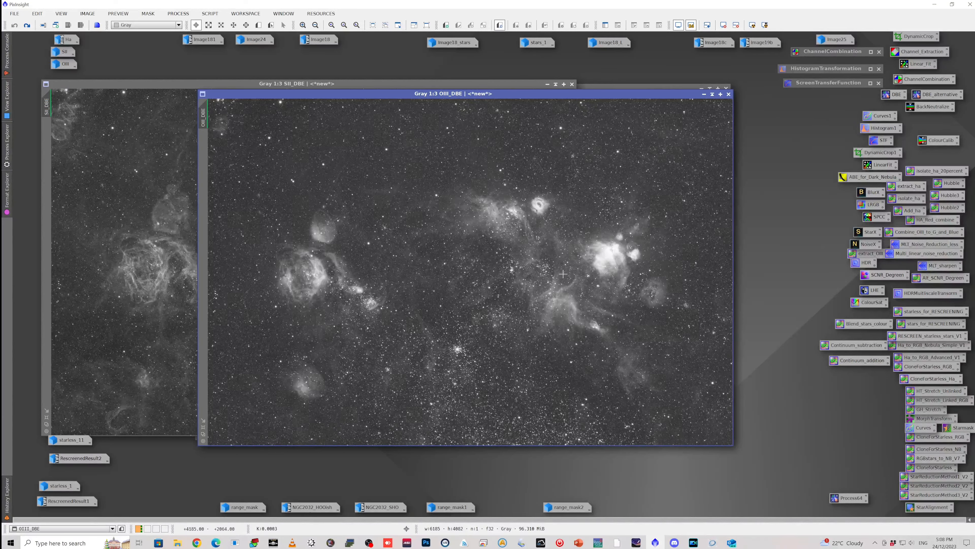
pyautogui.click(27, 24)
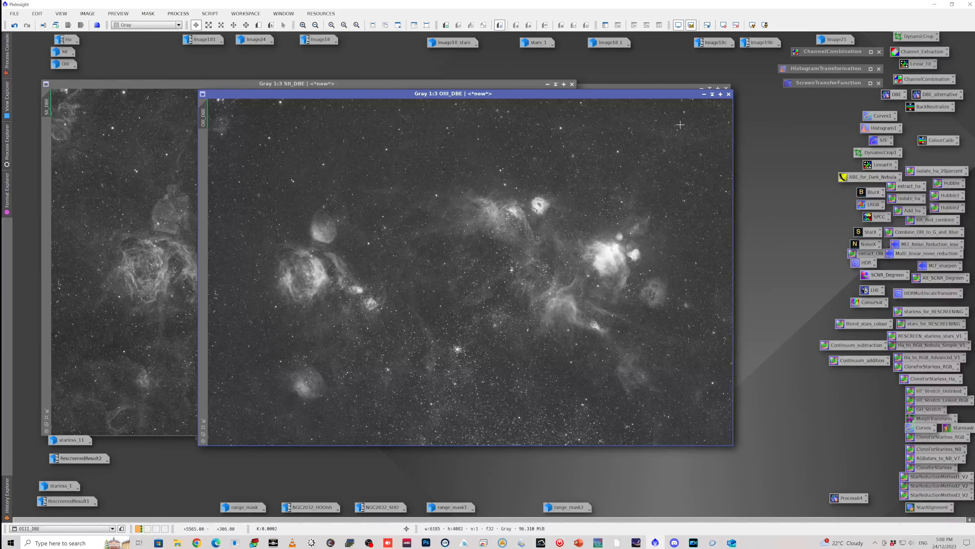
# Minimize the OIII_DBE, Ha_DBE and SII_DBE images to clear the workspace
pyautogui.click(705, 95)
pyautogui.click(701, 88)
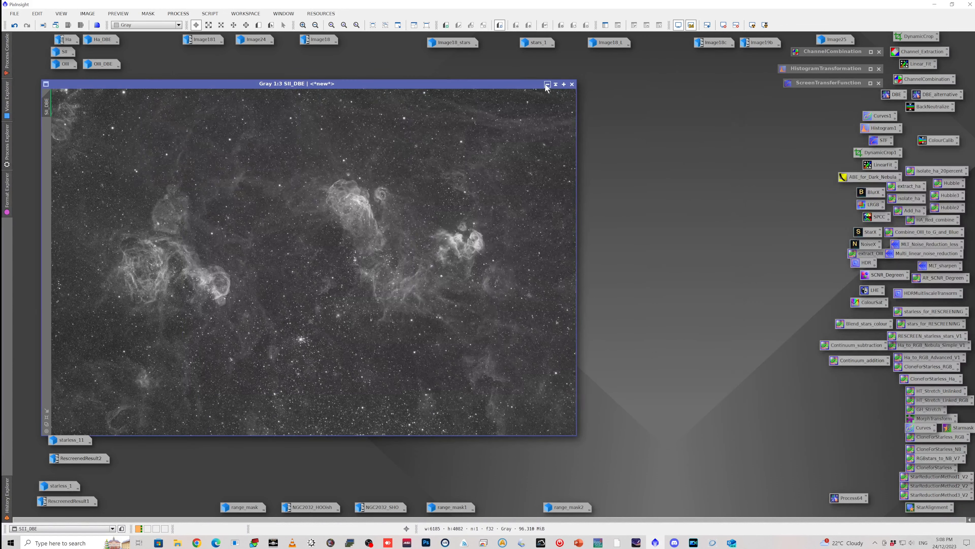
pyautogui.click(546, 85)
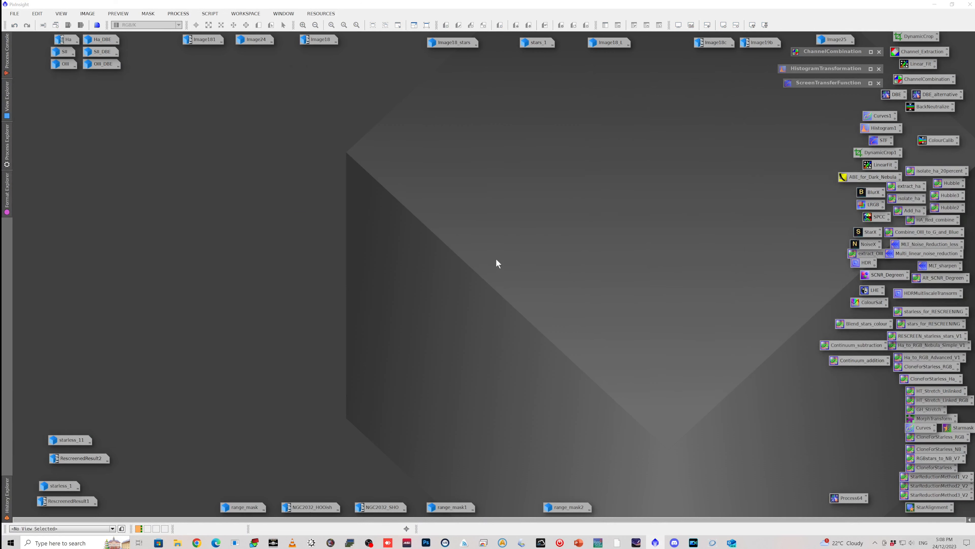
# Combine SII_DBE as red, Ha_DBE as green and OIII_DBE as blue into a new RGB image with ChannelCombination
pyautogui.doubleClick(810, 51)
pyautogui.moveTo(795, 123); pyautogui.dragTo(795, 102)
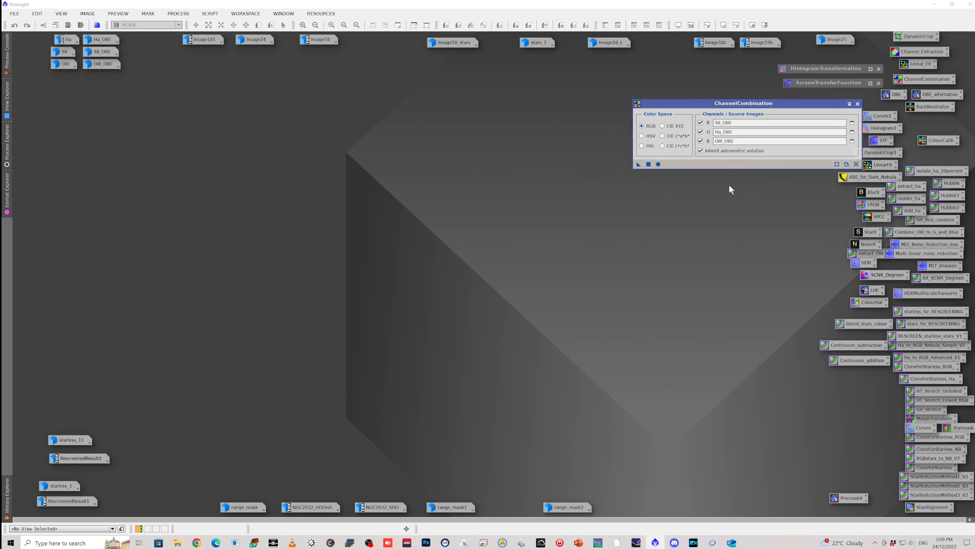
pyautogui.click(658, 164)
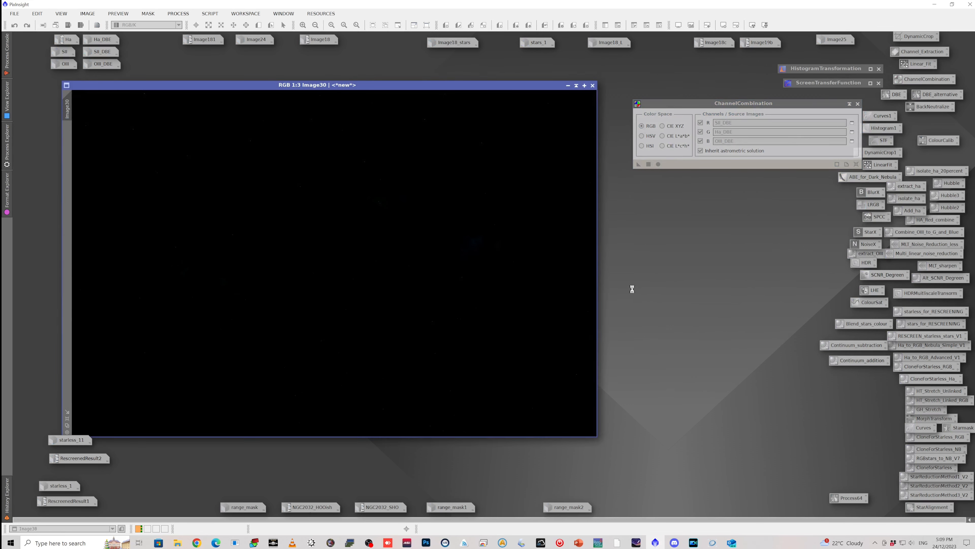
# Auto-stretch the combined image's display with ScreenTransferFunction, first with linked RGB channels and again with them unlinked
pyautogui.doubleClick(827, 83)
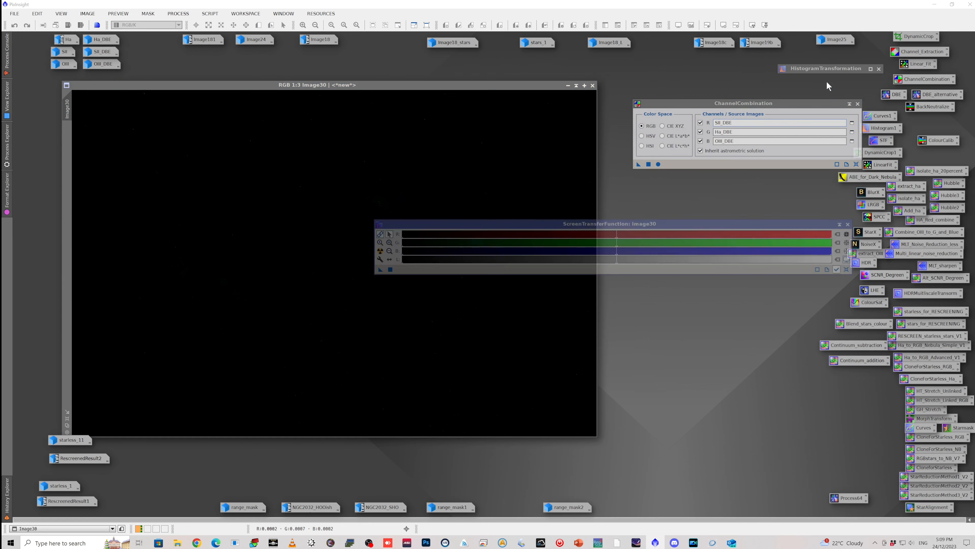
pyautogui.moveTo(494, 82); pyautogui.dragTo(490, 66)
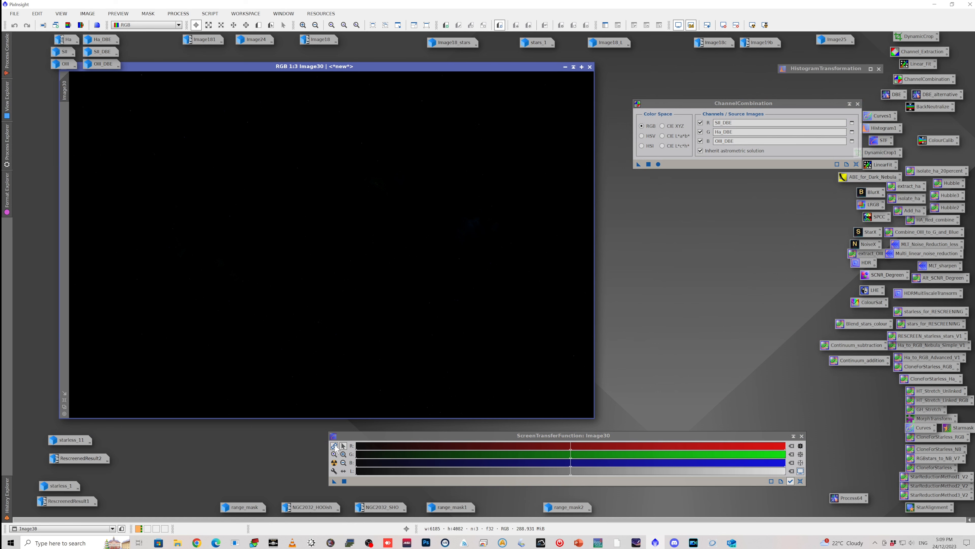
pyautogui.click(334, 463)
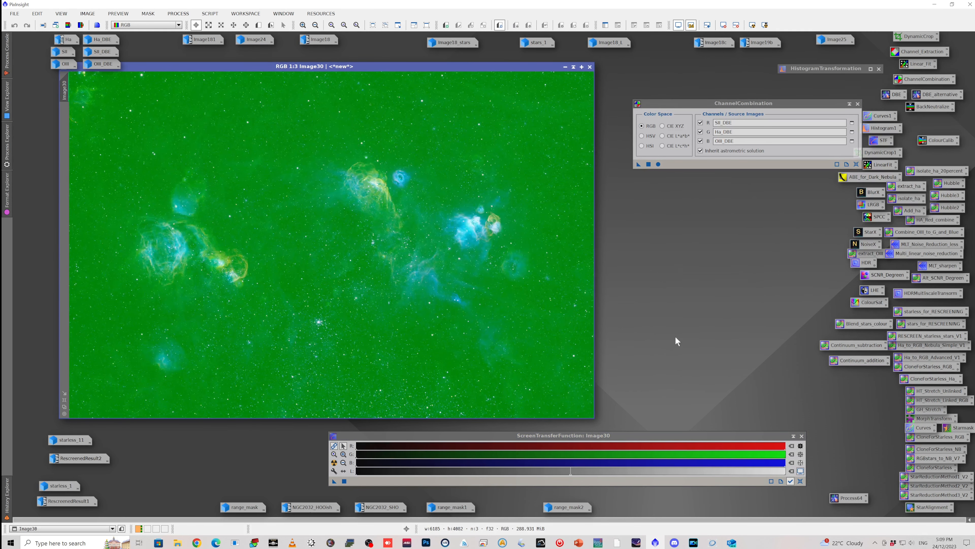
pyautogui.click(334, 446)
pyautogui.click(334, 463)
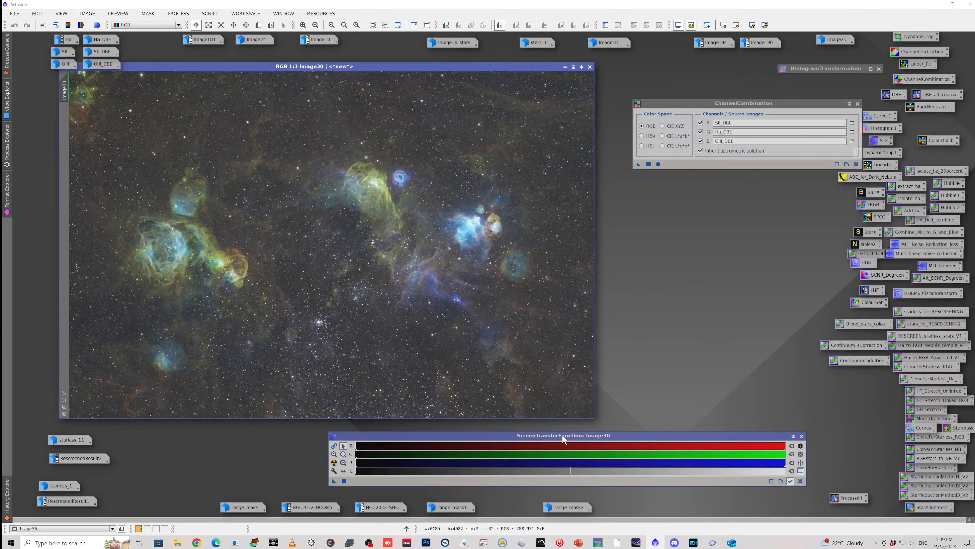
pyautogui.moveTo(563, 437); pyautogui.dragTo(509, 434)
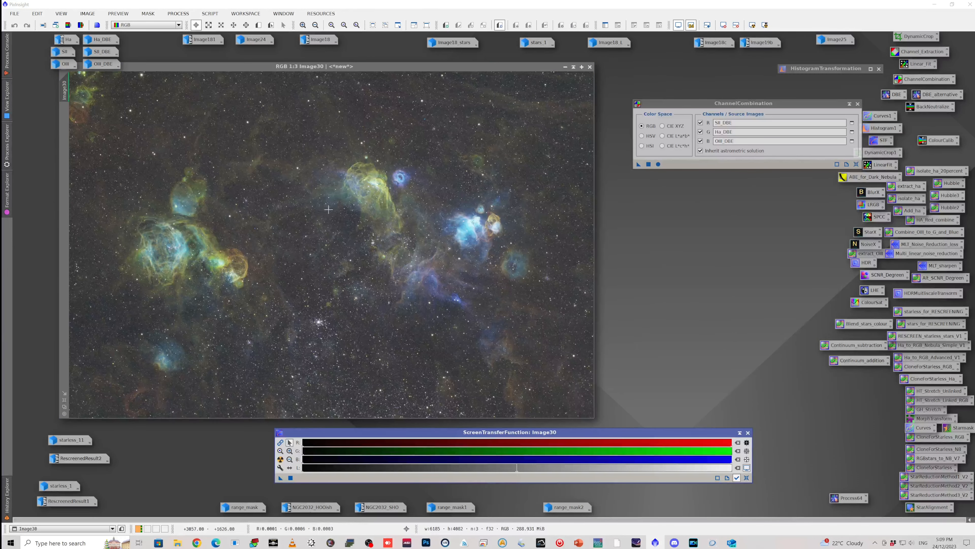
# Transfer the screen stretch settings to HistogramTransformation and apply them permanently to the combined image
pyautogui.doubleClick(812, 69)
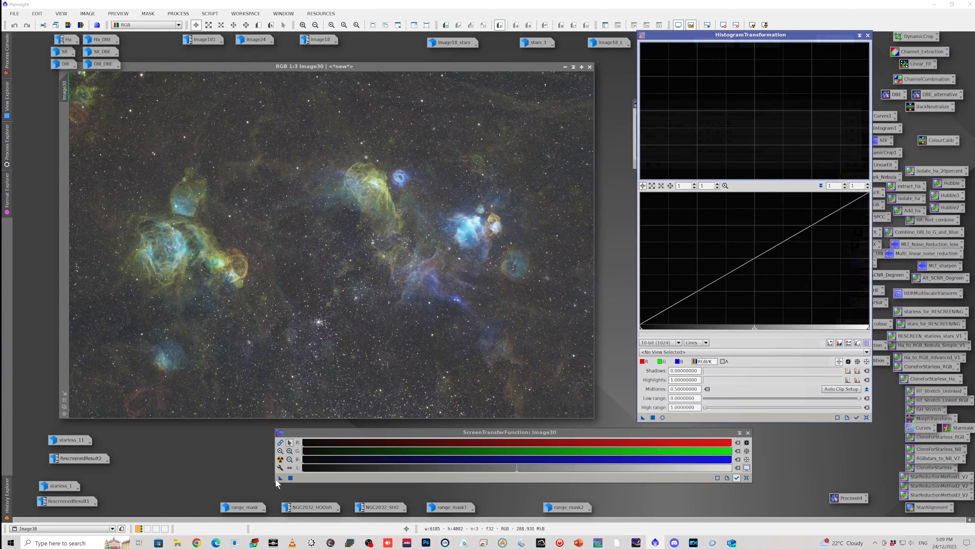
pyautogui.moveTo(279, 477); pyautogui.dragTo(727, 418)
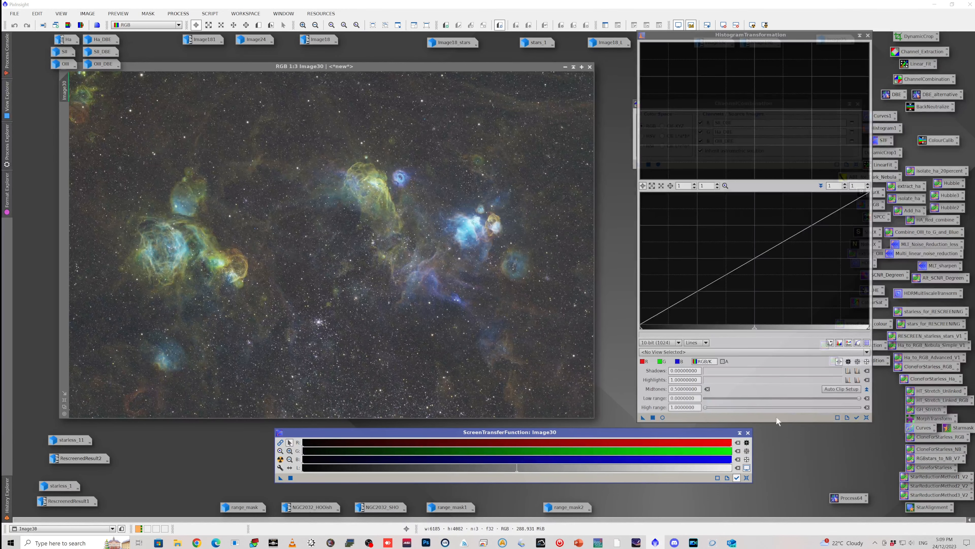
pyautogui.moveTo(644, 418); pyautogui.dragTo(455, 266)
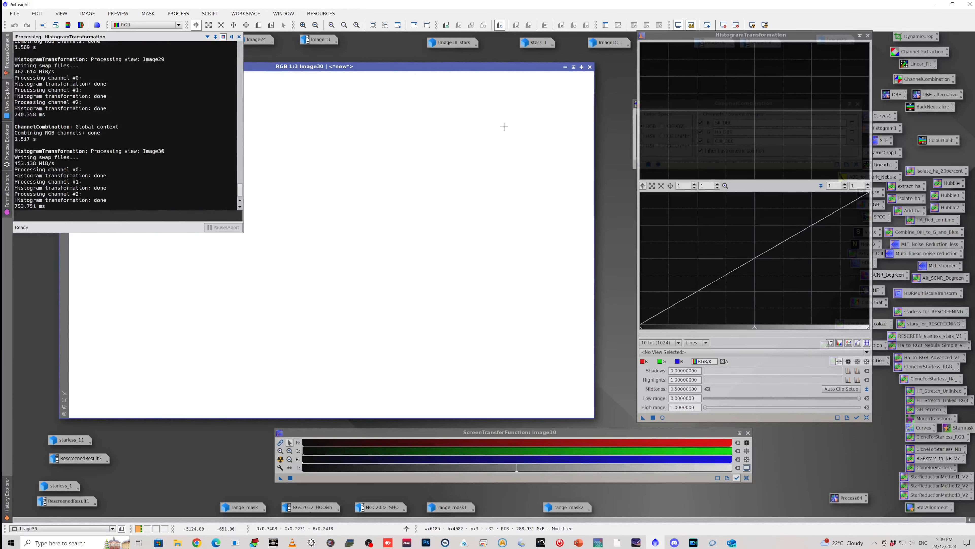
# Reset the screen stretch on the combined SHO image and close the image without saving it
pyautogui.click(724, 25)
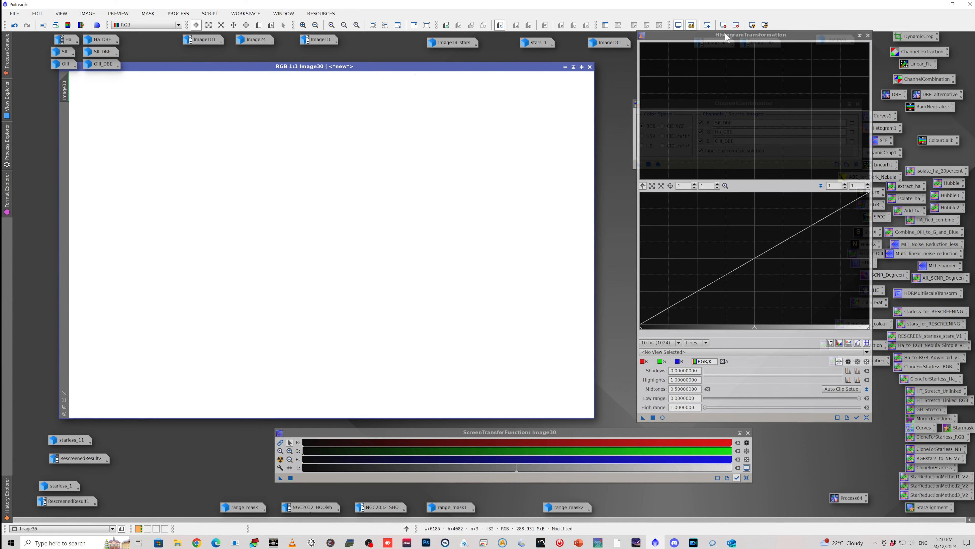
pyautogui.click(723, 25)
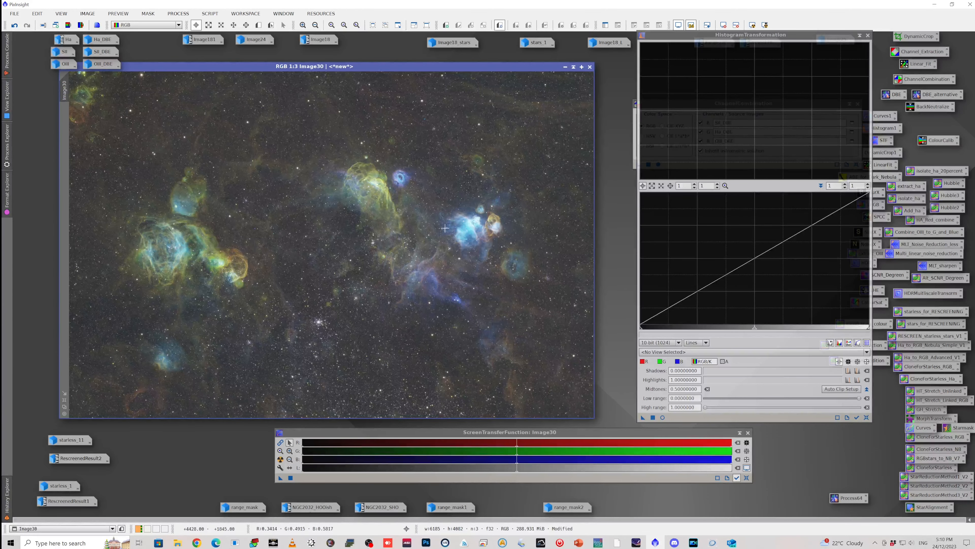
pyautogui.click(591, 68)
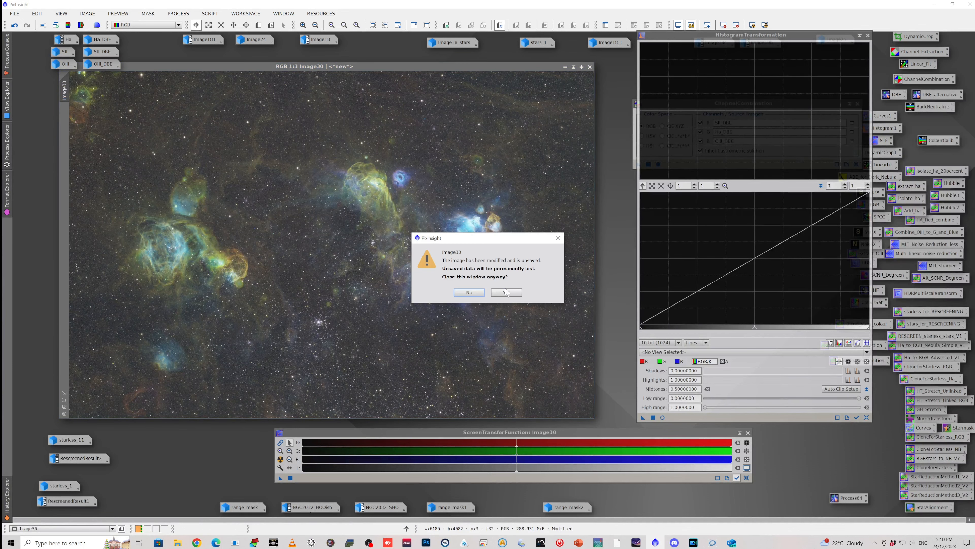
pyautogui.click(507, 292)
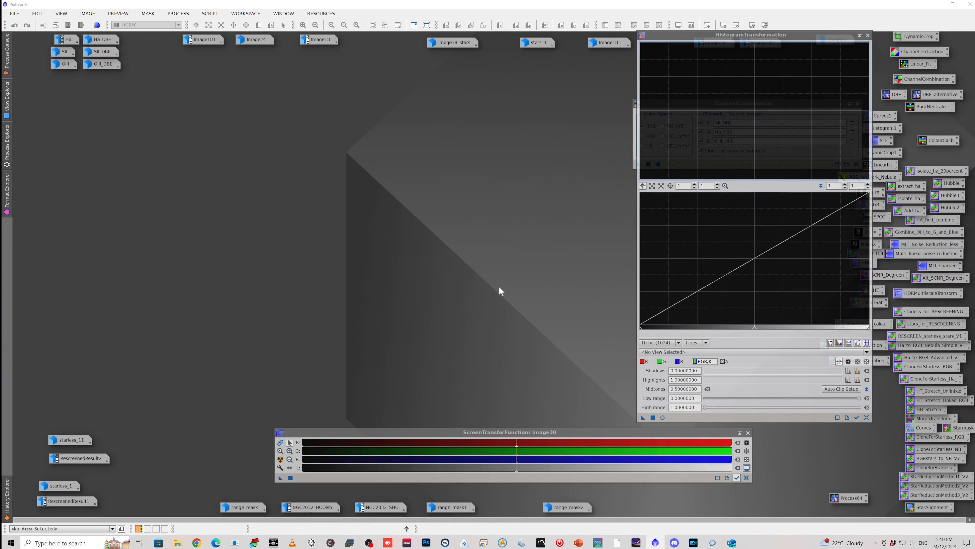
# View Image24 and minimise it again, and bring up Image181 clear of the minimised channel images
pyautogui.doubleClick(259, 40)
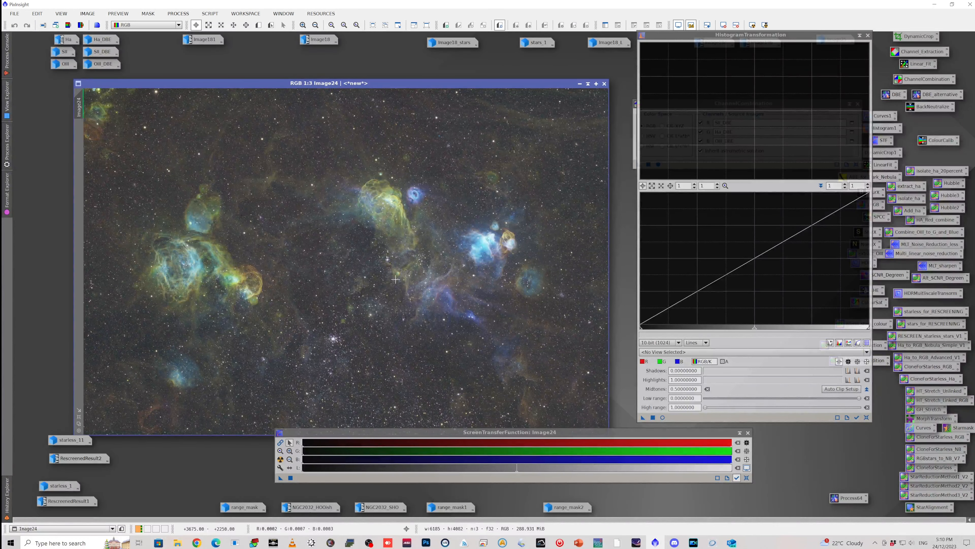
pyautogui.click(580, 84)
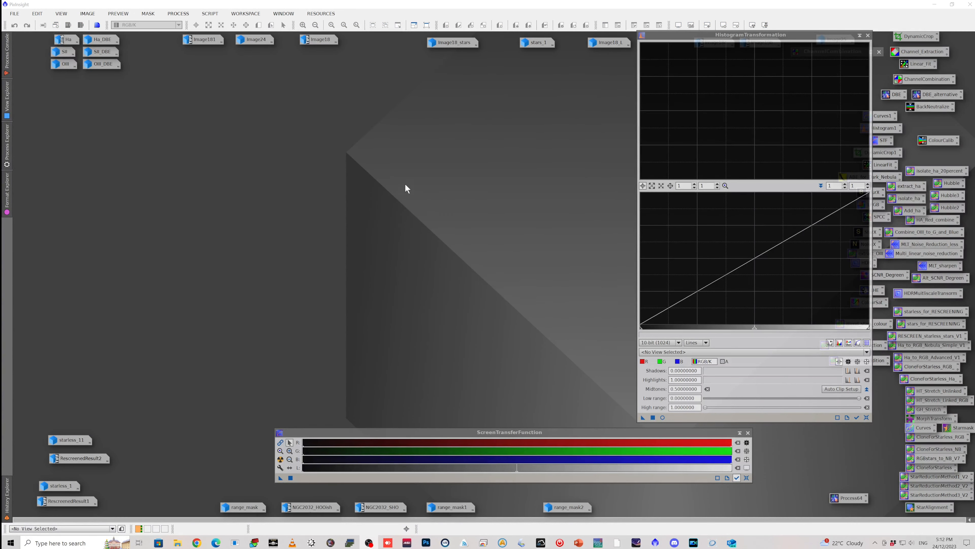
pyautogui.doubleClick(212, 42)
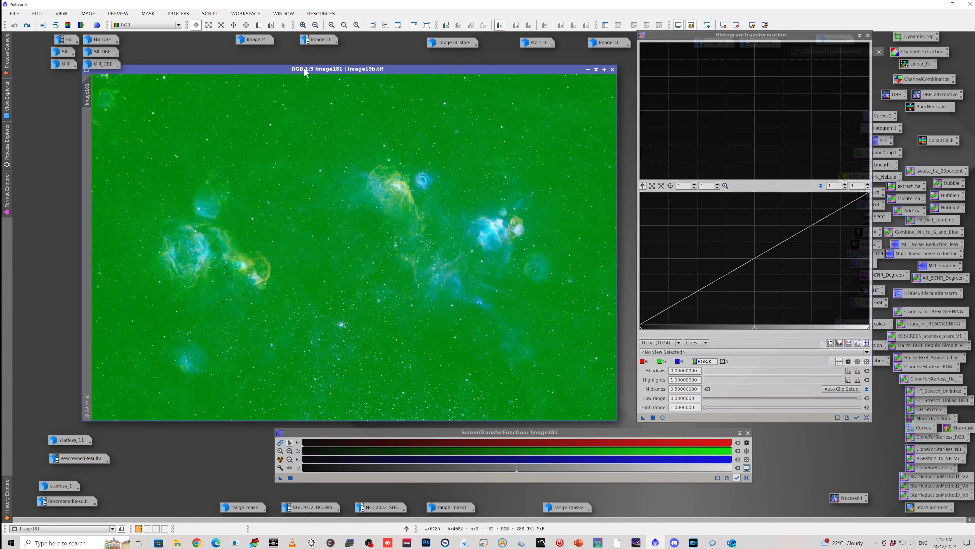
pyautogui.moveTo(307, 71); pyautogui.dragTo(315, 71)
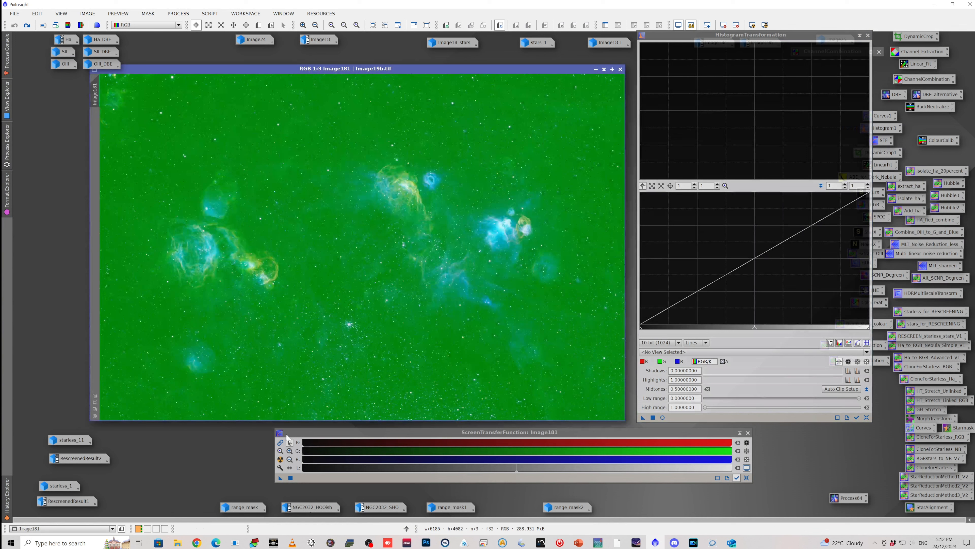
# Link the RGB channels in ScreenTransferFunction with Image181 active, and close the ScreenTransferFunction window
pyautogui.click(281, 443)
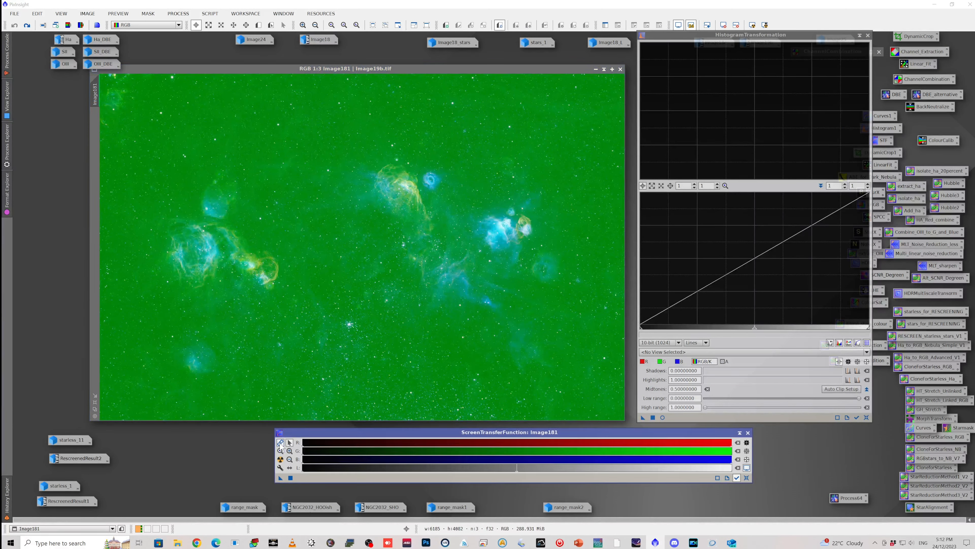
pyautogui.click(310, 69)
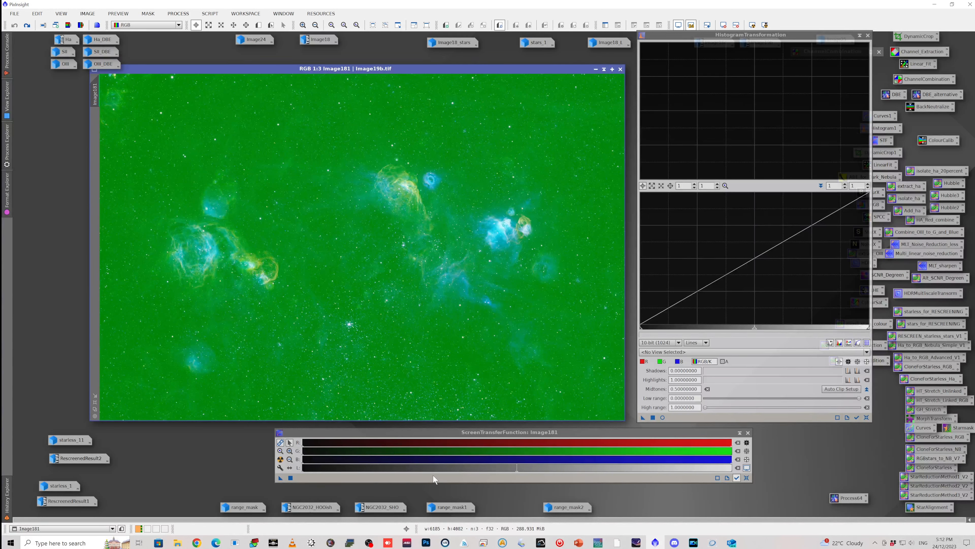
pyautogui.click(748, 432)
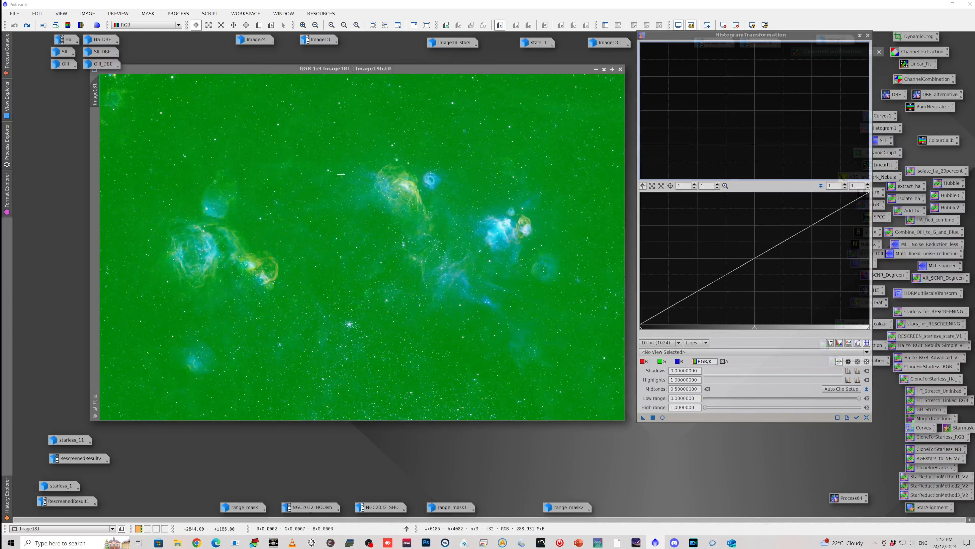
# Redo the star removal and the following stretch stage on Image181, and reset its screen stretch
pyautogui.click(27, 26)
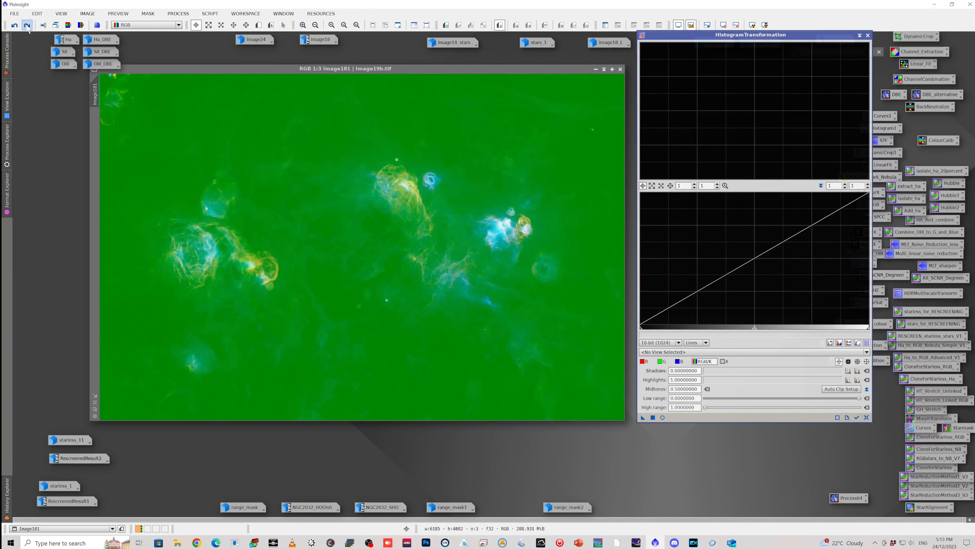
pyautogui.click(27, 26)
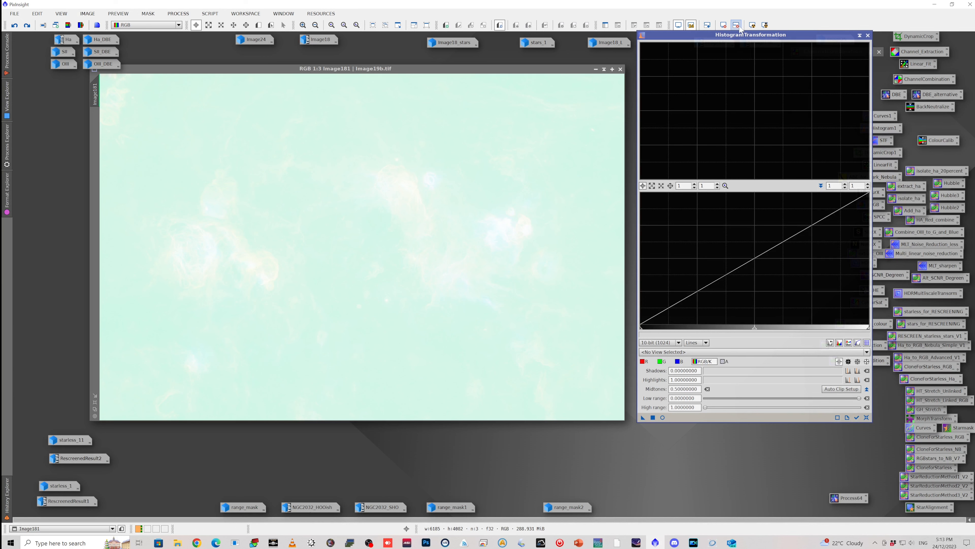
pyautogui.click(723, 26)
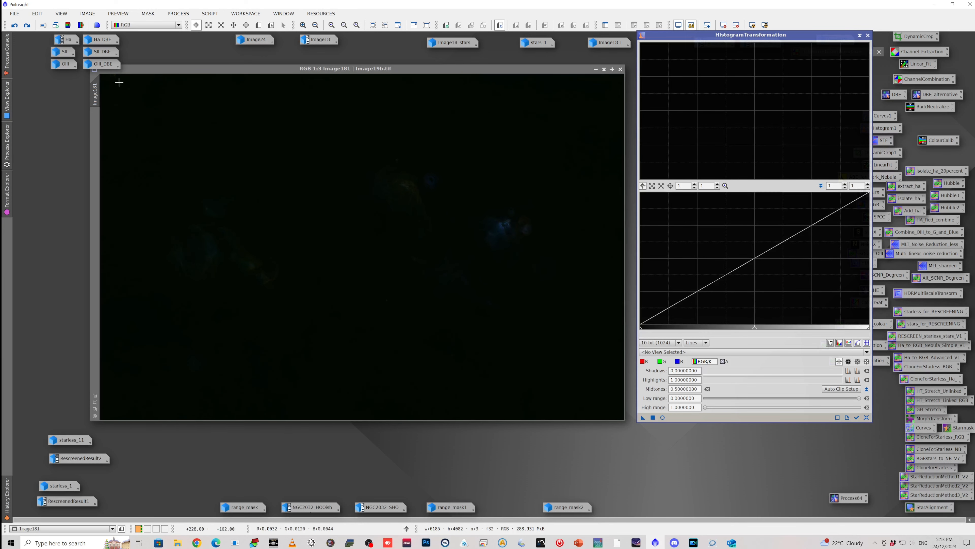
# Have HistogramTransformation track Image181 with its settings reset, and compare the image before and after its latest history stage
pyautogui.click(856, 418)
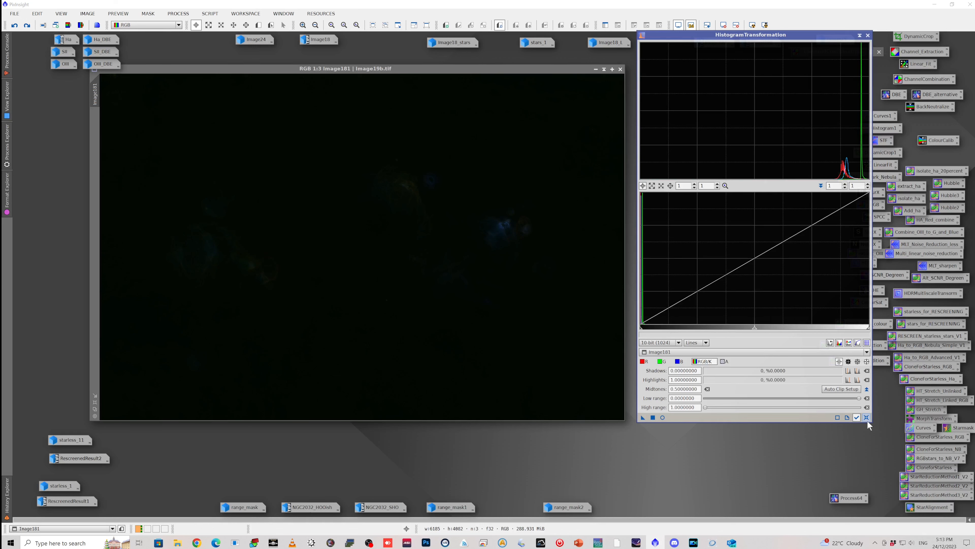
pyautogui.click(866, 417)
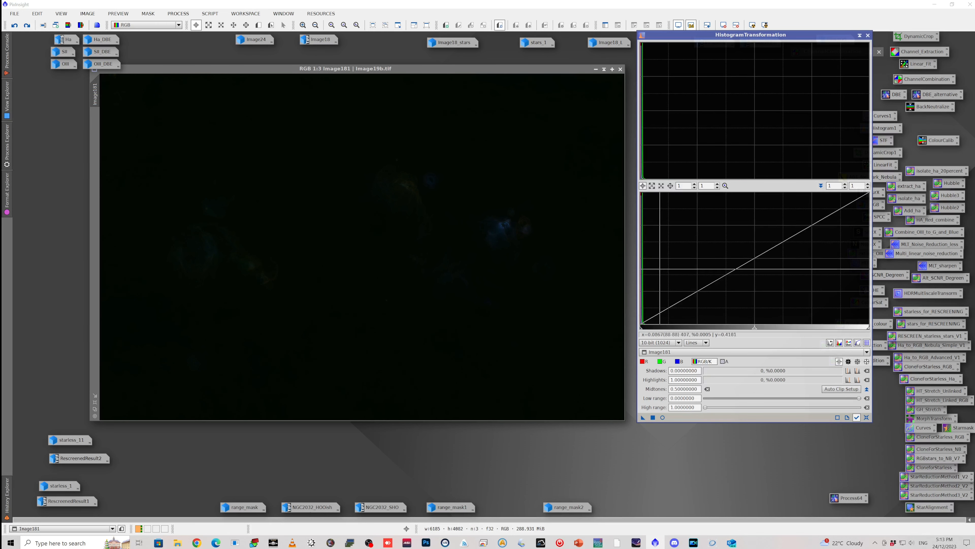
pyautogui.click(14, 25)
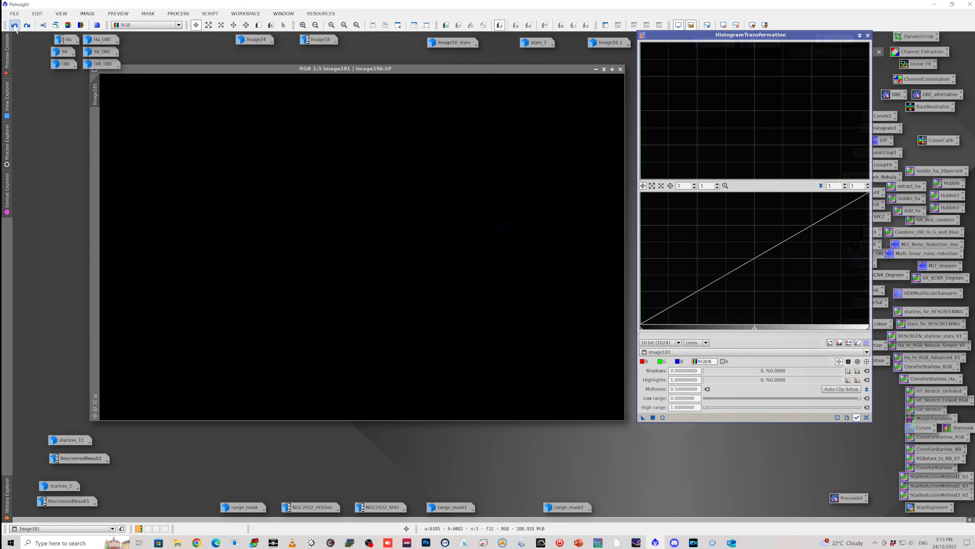
pyautogui.click(27, 25)
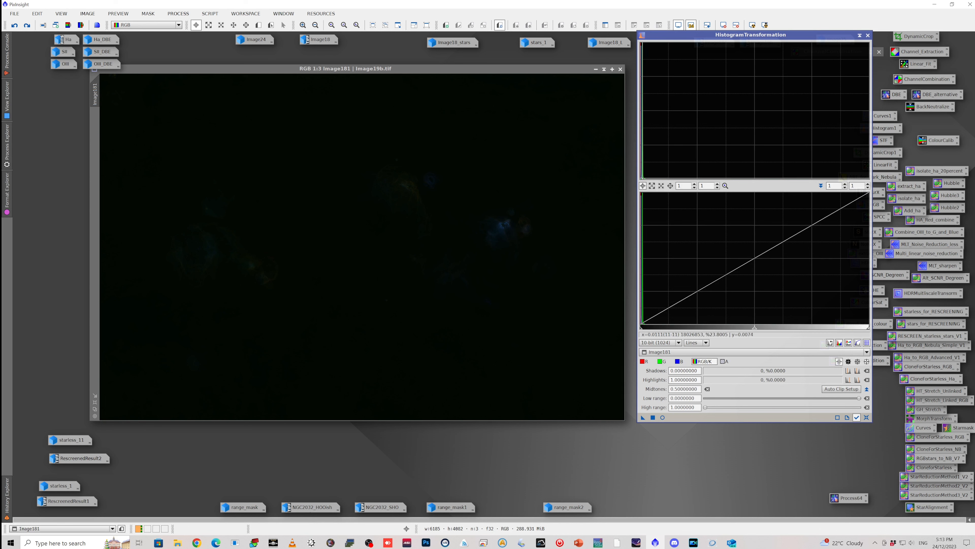
# Redo Image181's stretch, channel-balancing and background-darkening stages one by one, comparing the image before and after the green channel adjustment
pyautogui.click(27, 25)
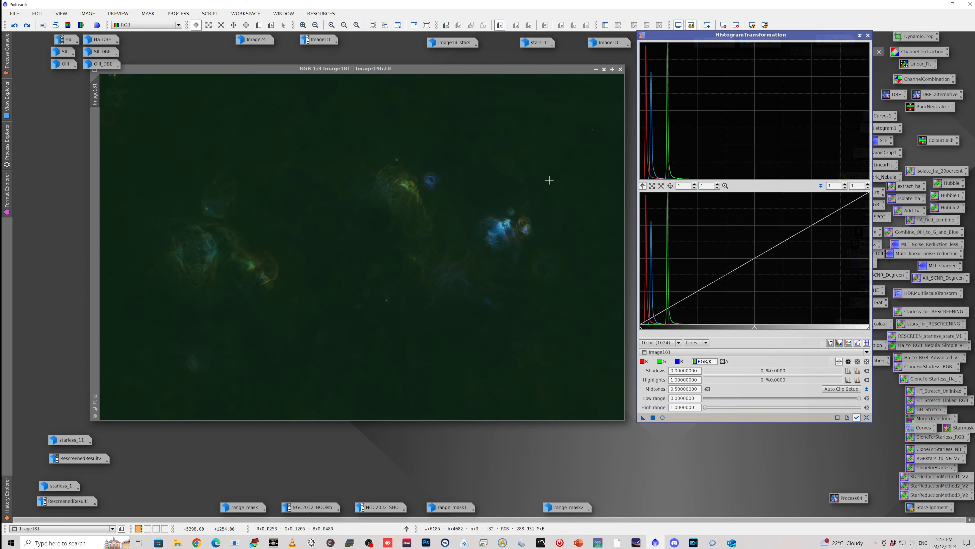
pyautogui.click(27, 26)
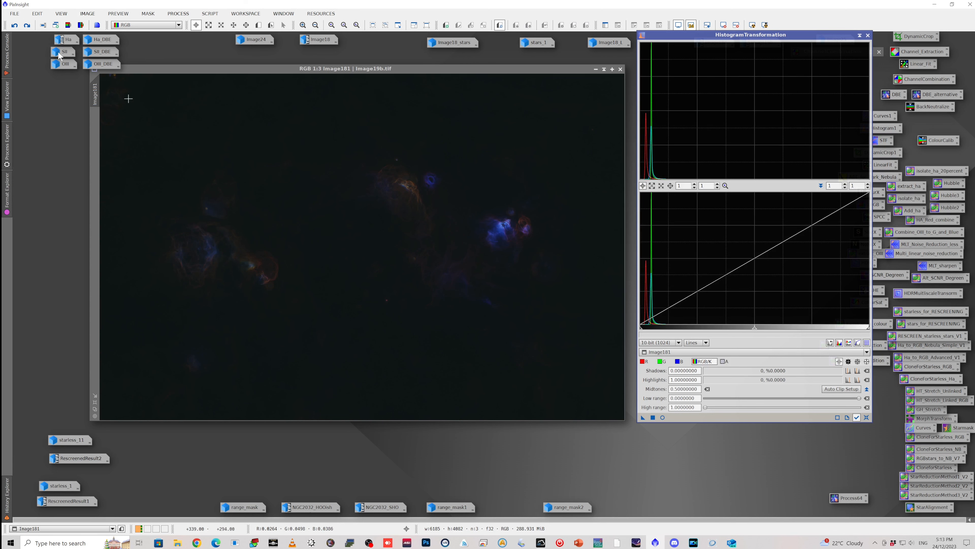
pyautogui.click(16, 27)
pyautogui.click(26, 26)
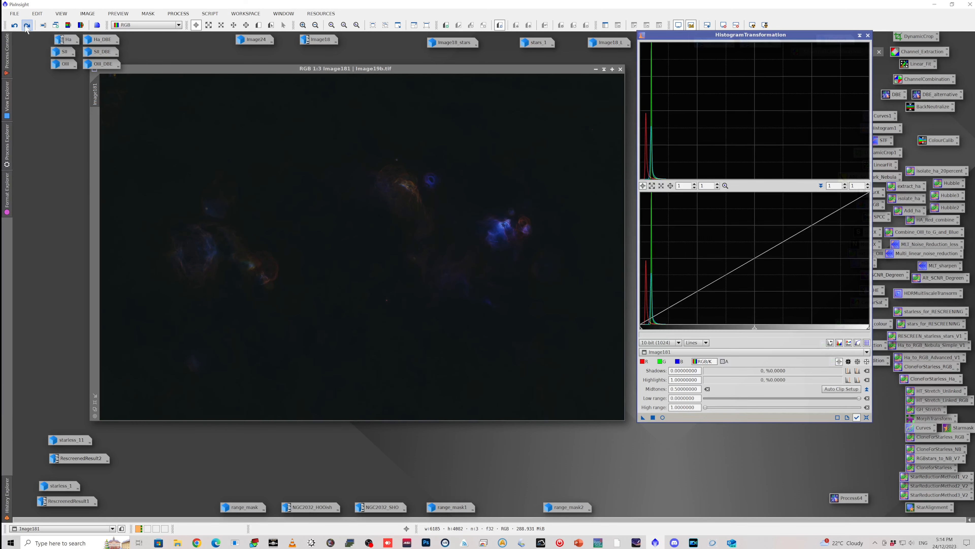
pyautogui.click(27, 27)
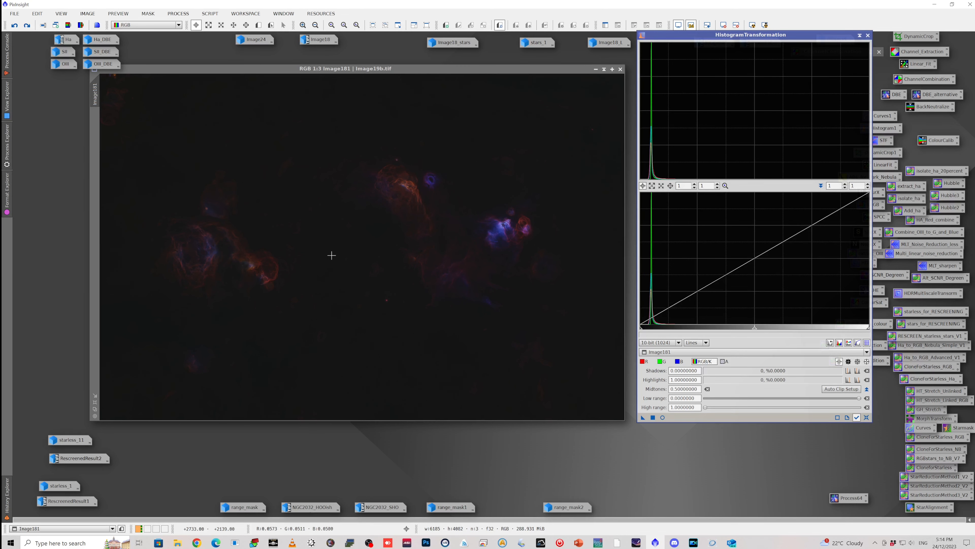
pyautogui.click(27, 26)
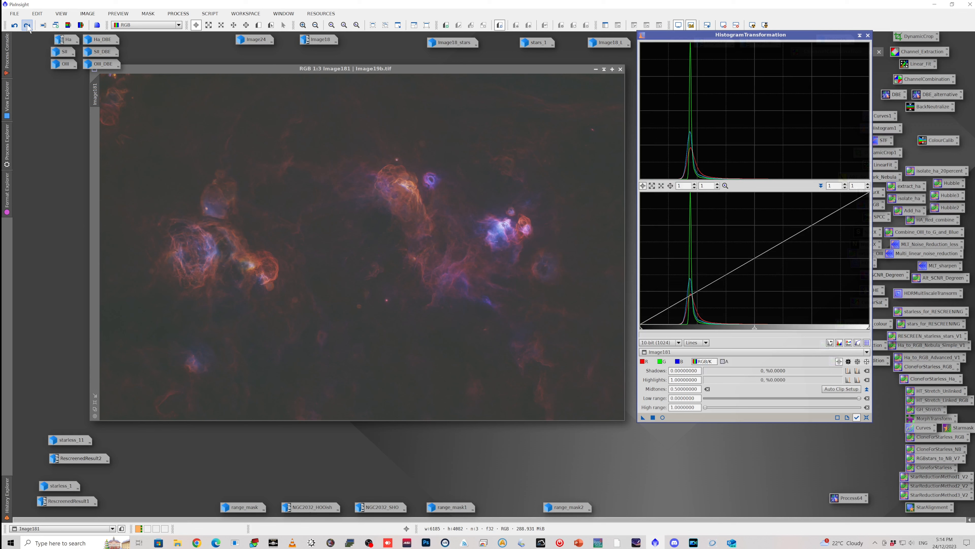
pyautogui.click(27, 25)
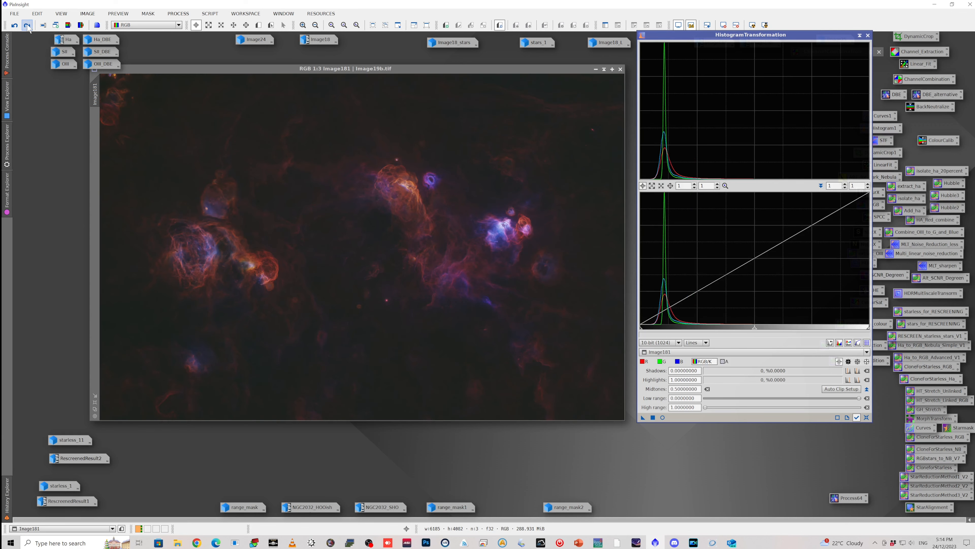
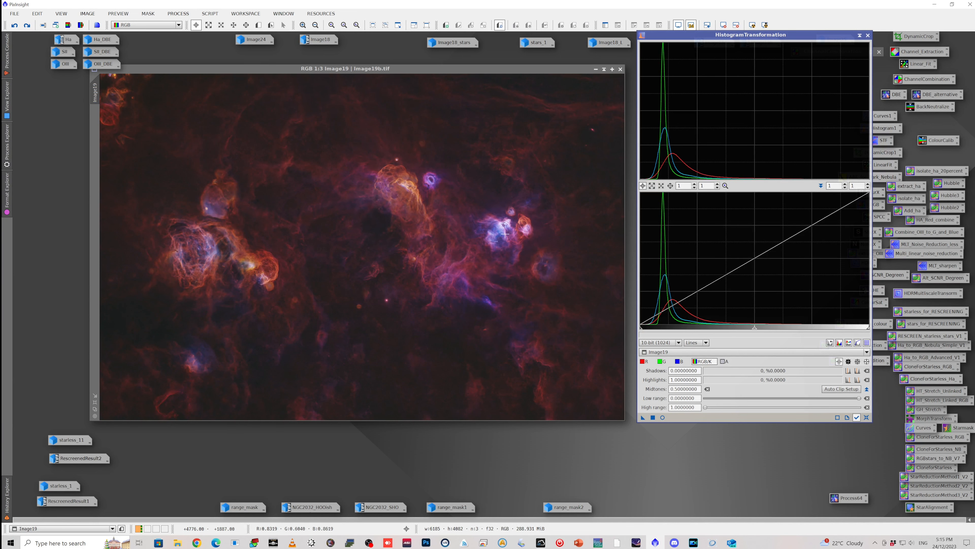
# Inspect the bright blue nebula core in Image19 at 1:1 and compare it before and after the latest history stage
pyautogui.scroll(2, 505, 233)
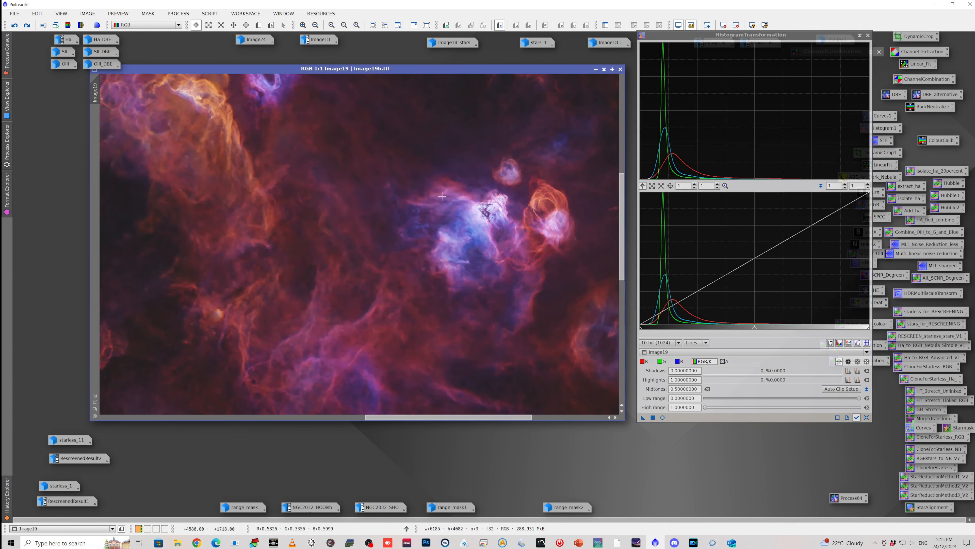
pyautogui.click(14, 26)
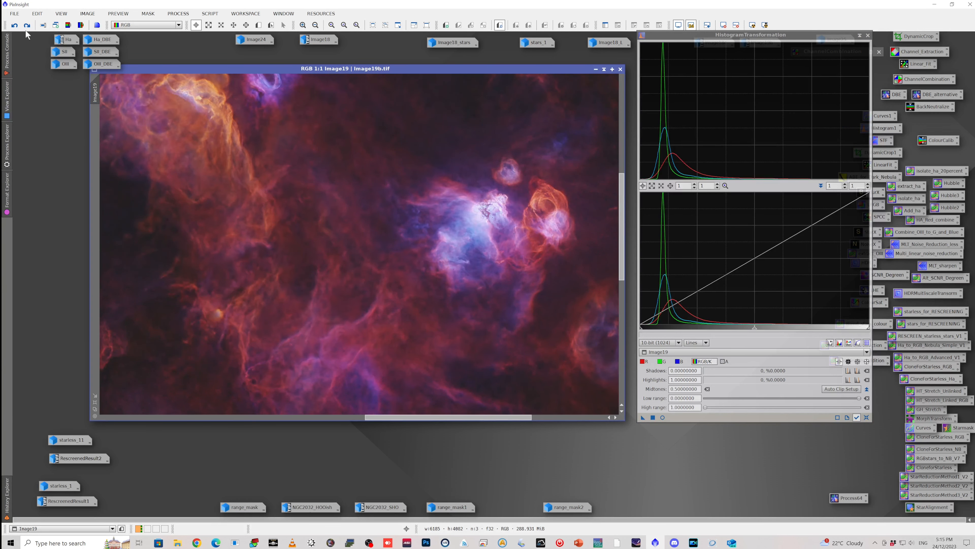
pyautogui.click(27, 25)
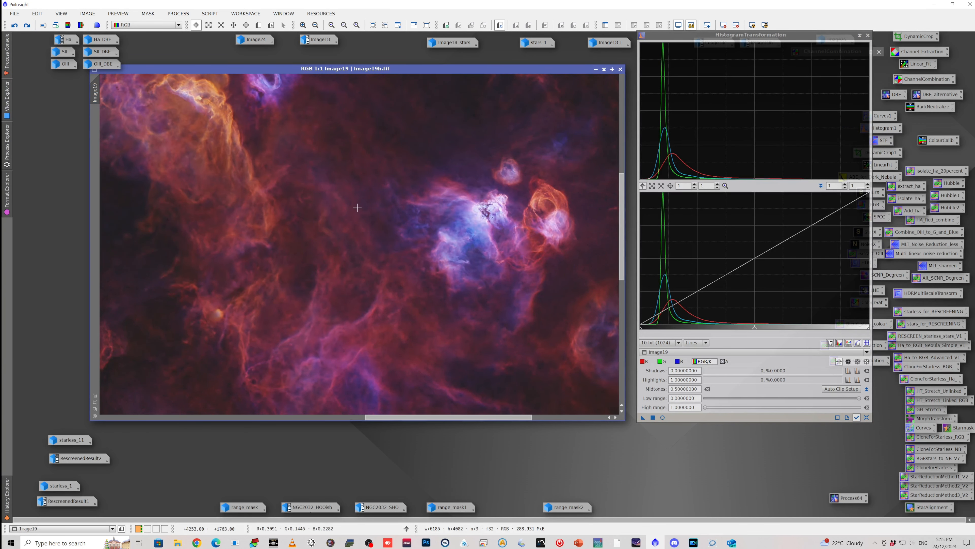
# Step Image19 forward through its LocalHistogramEqualization and UnsharpMask stages, comparing the image before and after along the way
pyautogui.scroll(-1, 357, 207)
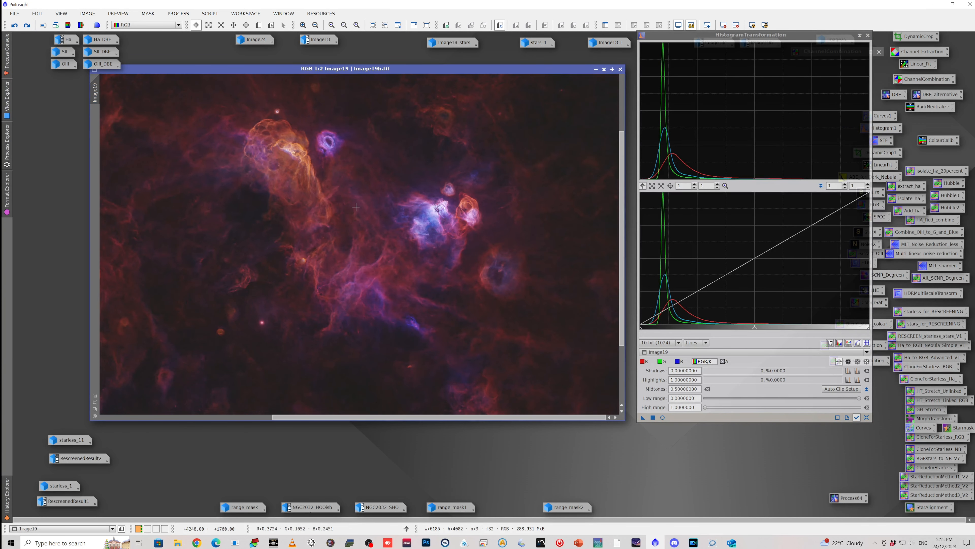
pyautogui.click(27, 26)
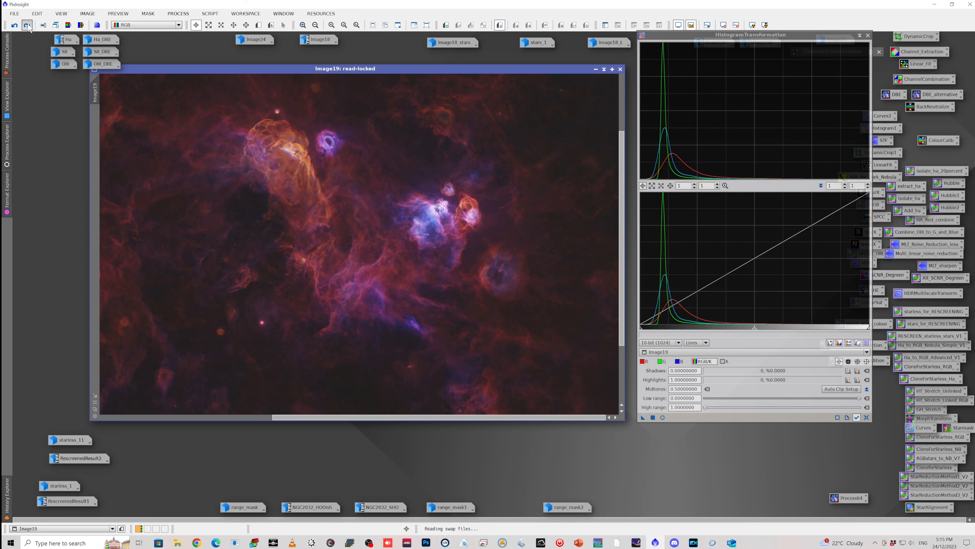
pyautogui.click(18, 29)
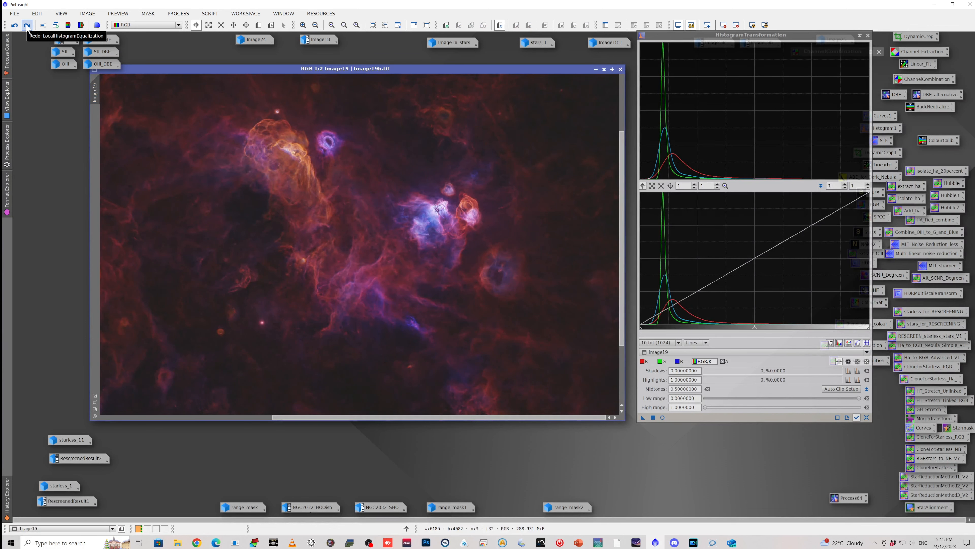
pyautogui.click(27, 26)
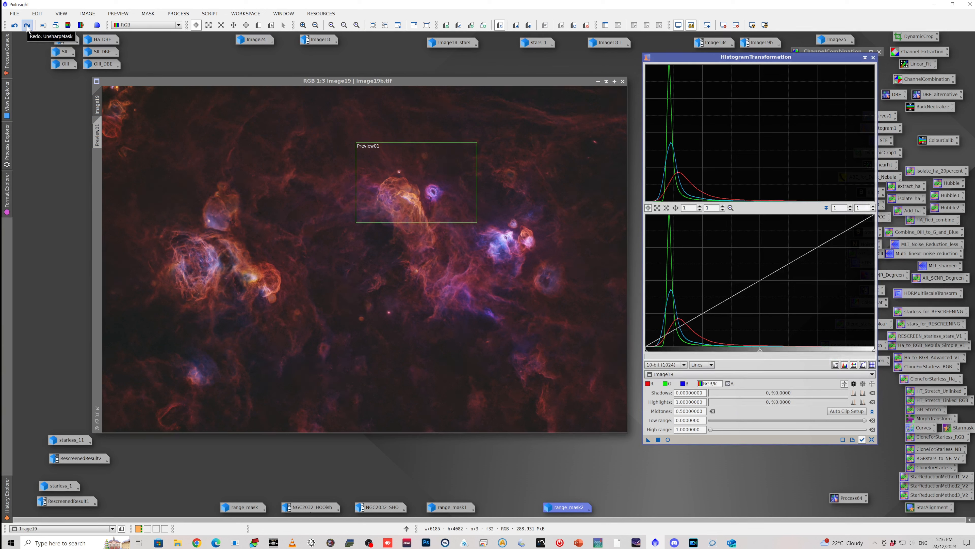
pyautogui.click(27, 26)
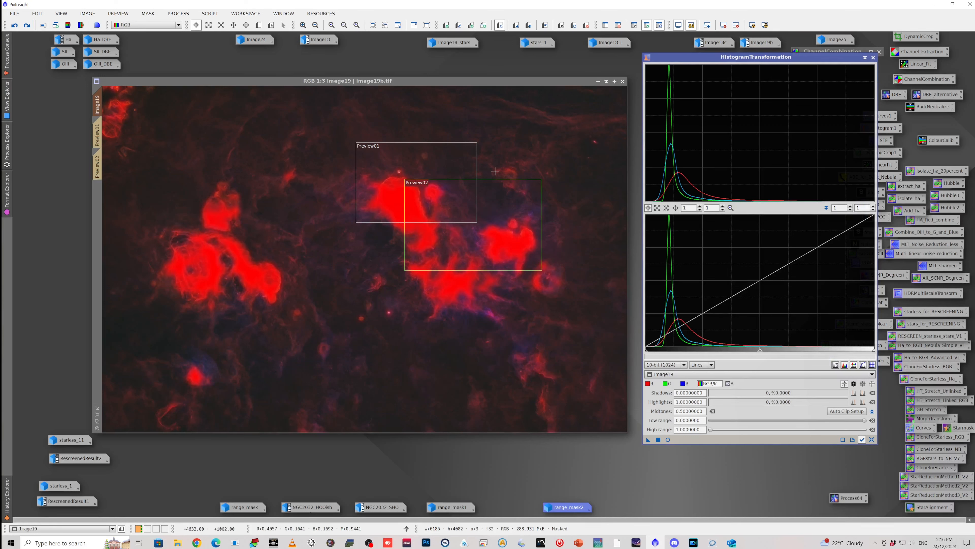
# Inspect the grainy background beside the masked bright nebula in Image19 at 3:1, and redo the noise-smoothing stages
pyautogui.scroll(3, 568, 192)
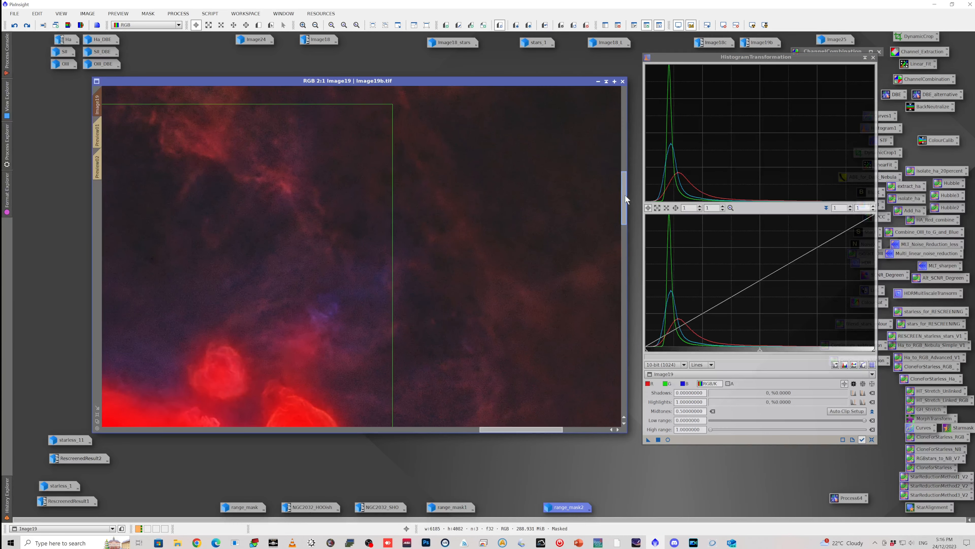
pyautogui.moveTo(627, 200); pyautogui.dragTo(627, 225)
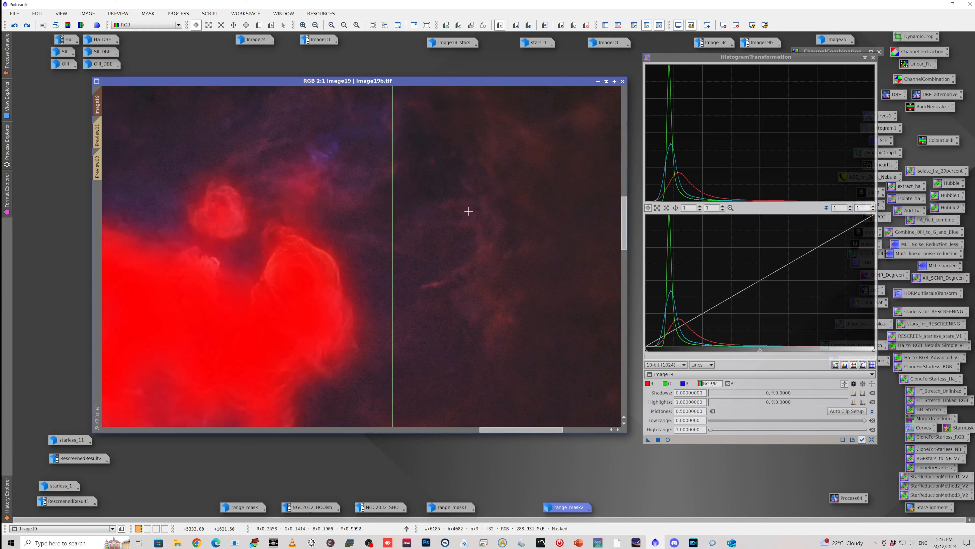
pyautogui.scroll(1, 463, 211)
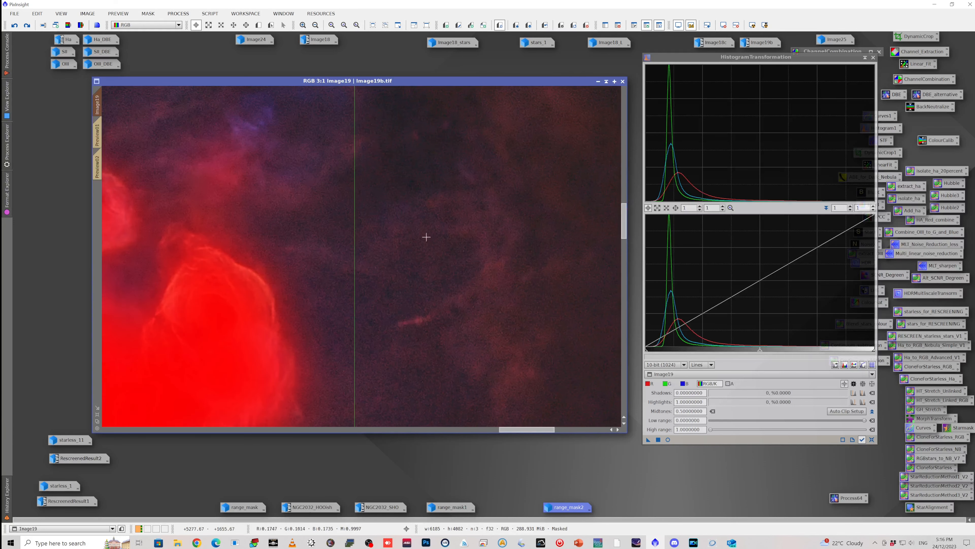
pyautogui.click(28, 30)
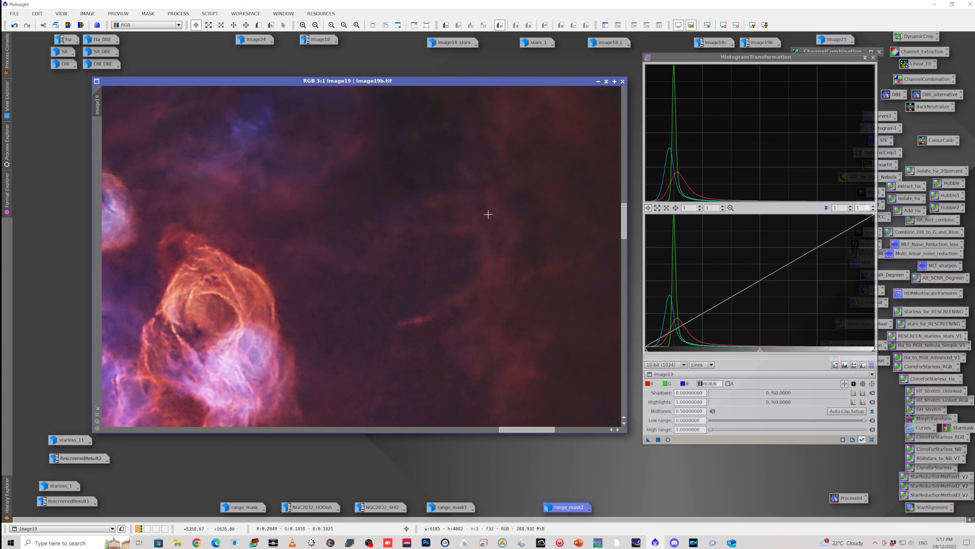
# Return Image19 to a 1:3 view of the whole field and minimise its window
pyautogui.scroll(-1, 472, 225)
pyautogui.scroll(-3, 268, 188)
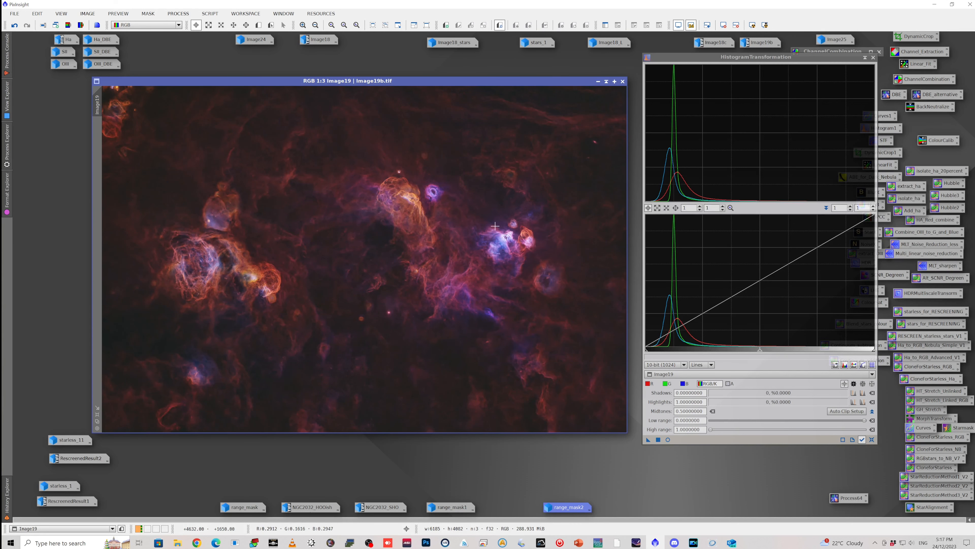
pyautogui.click(598, 81)
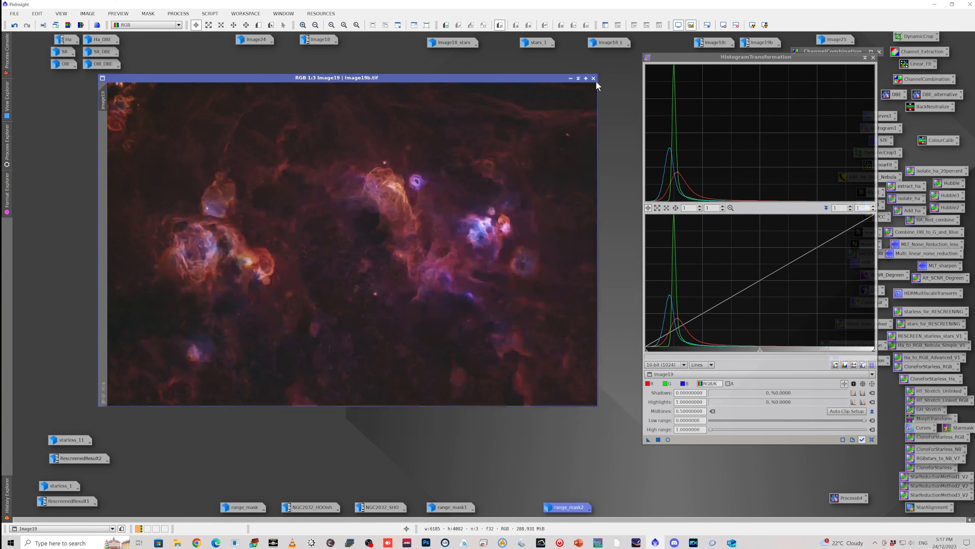
# Restore the minimised Image18 in place of the HistogramTransformation window and redo its CurvesTransformation stage
pyautogui.doubleClick(317, 40)
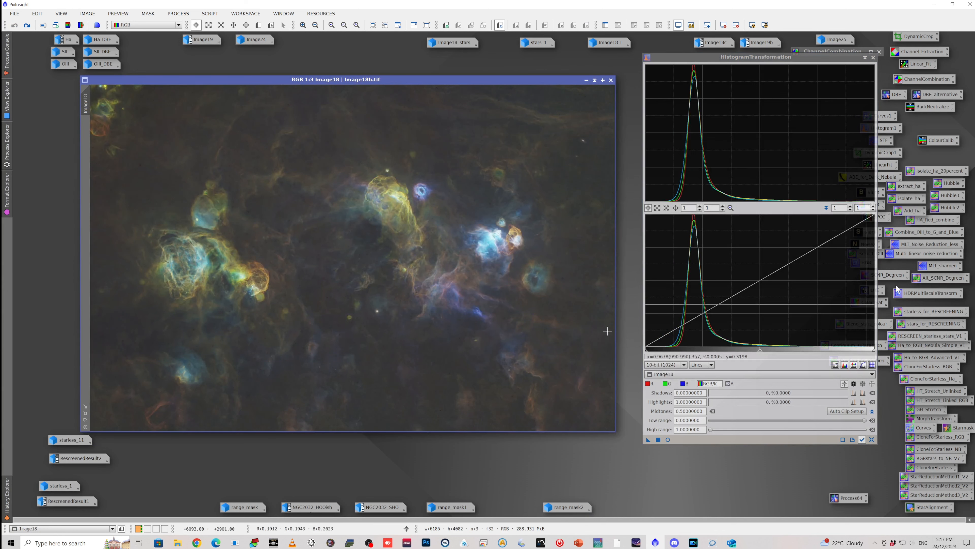
pyautogui.click(874, 57)
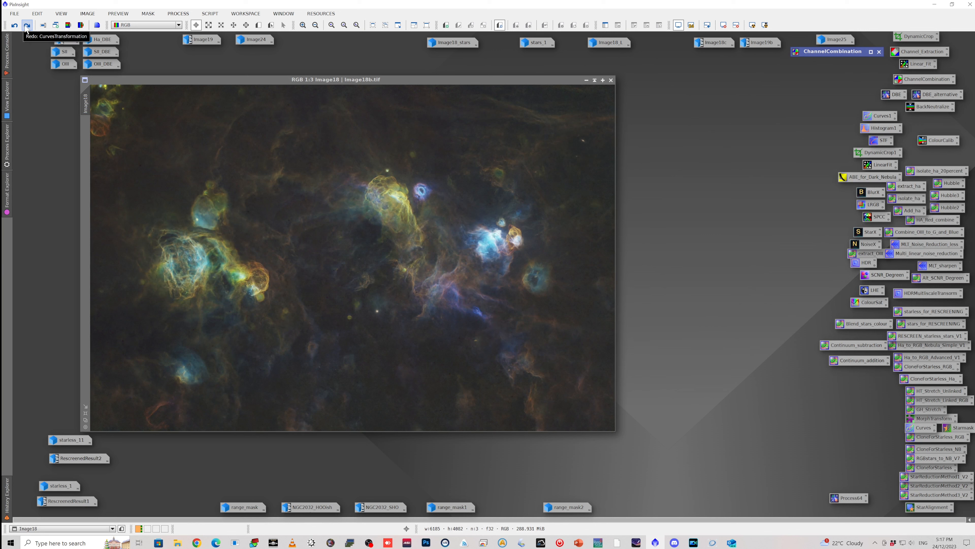
pyautogui.click(27, 26)
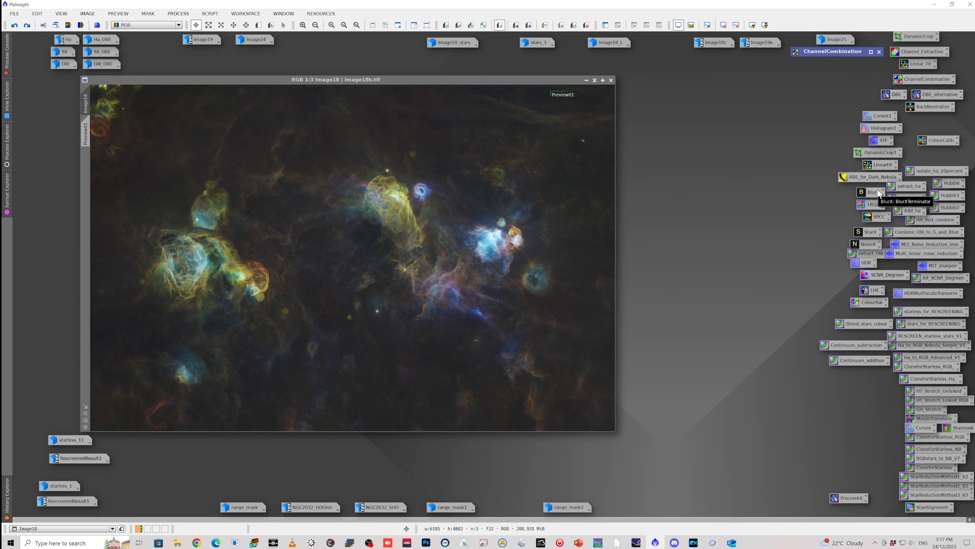
# Review the saved SCNR_Degreen settings and redo the green-removal stage on Image18
pyautogui.doubleClick(876, 275)
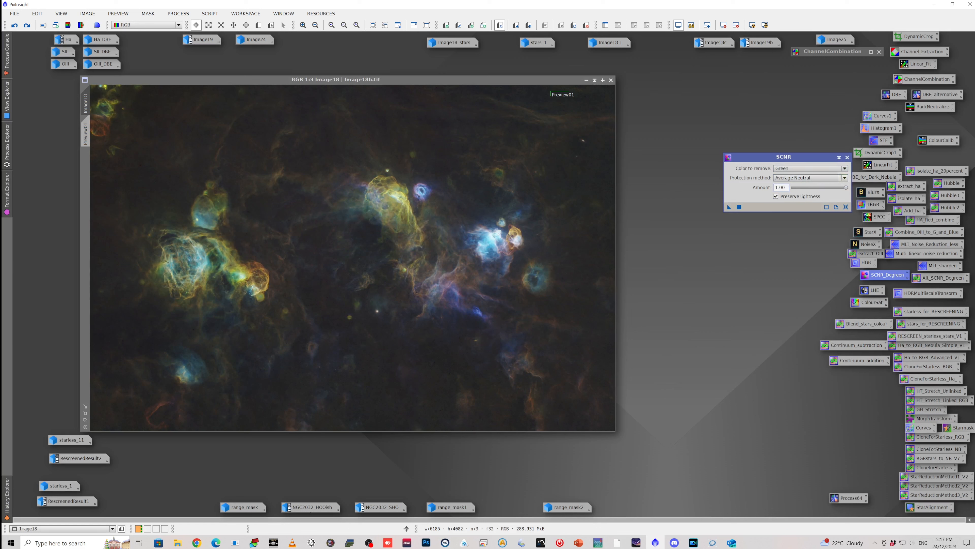
pyautogui.click(848, 158)
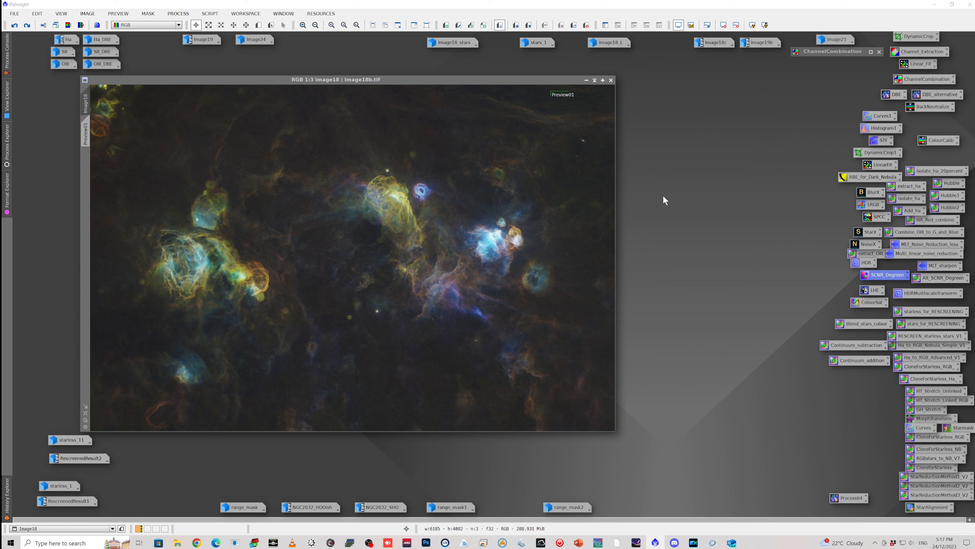
pyautogui.click(27, 30)
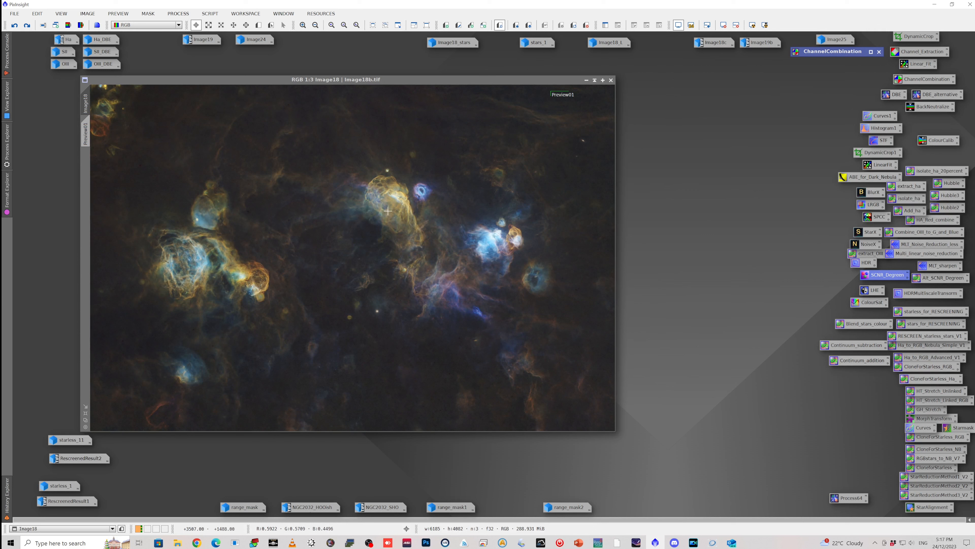
# Redo Image18's stages through HDRMultiscaleTransform and compare the bright blue nebula before and after it at 1:1
pyautogui.click(29, 28)
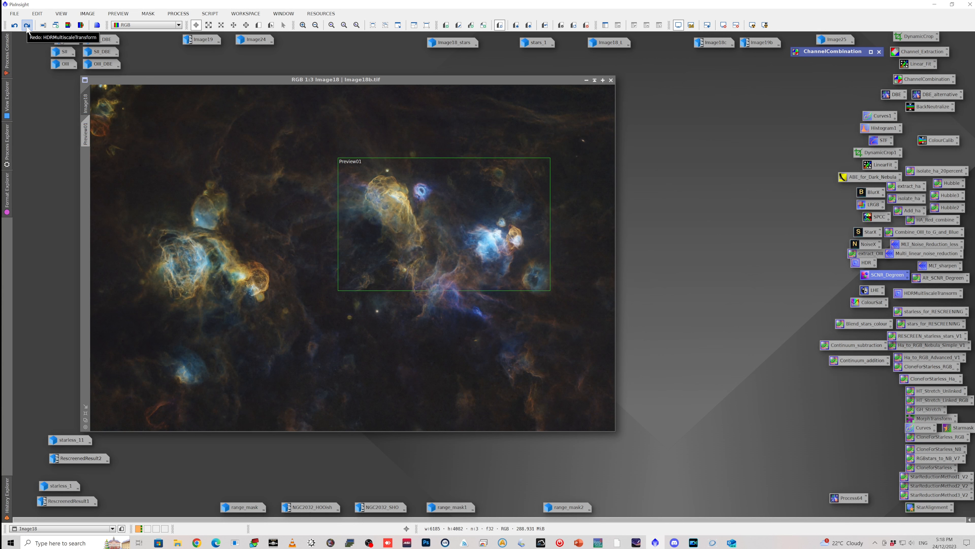
pyautogui.click(27, 28)
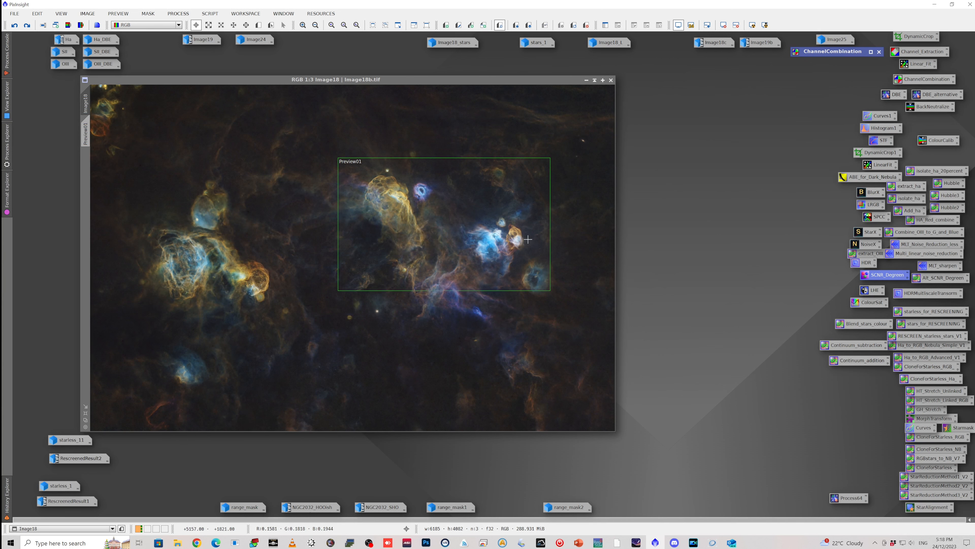
pyautogui.scroll(2, 497, 246)
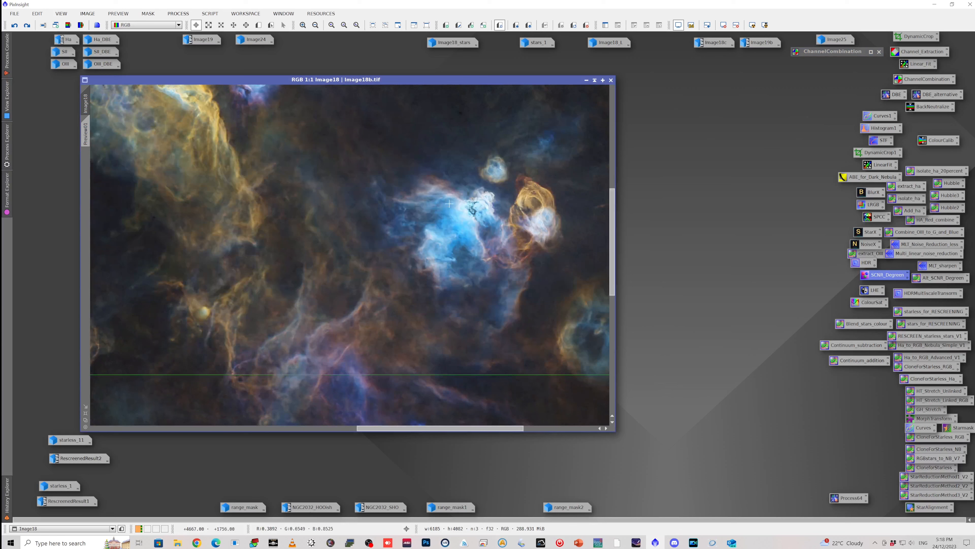
pyautogui.click(14, 27)
pyautogui.moveTo(612, 269); pyautogui.dragTo(613, 238)
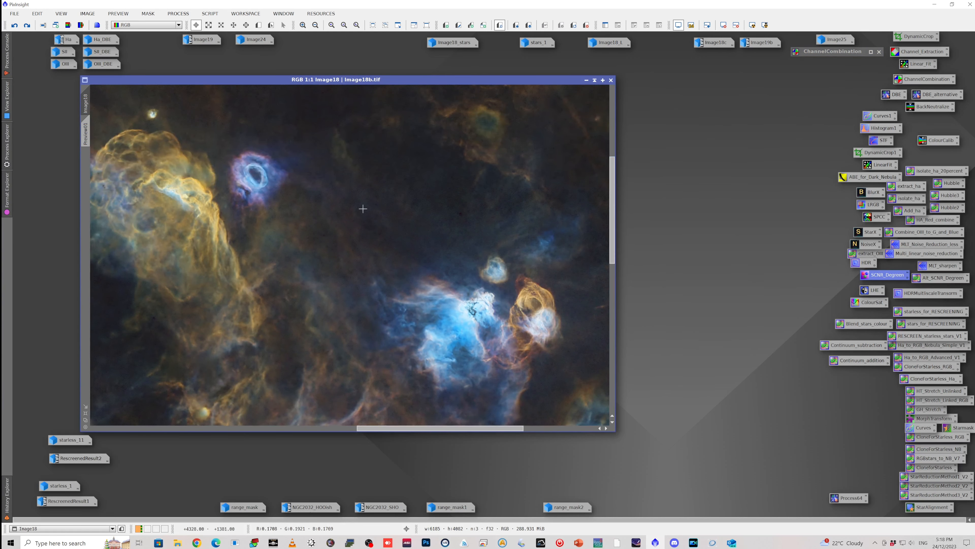
pyautogui.click(15, 26)
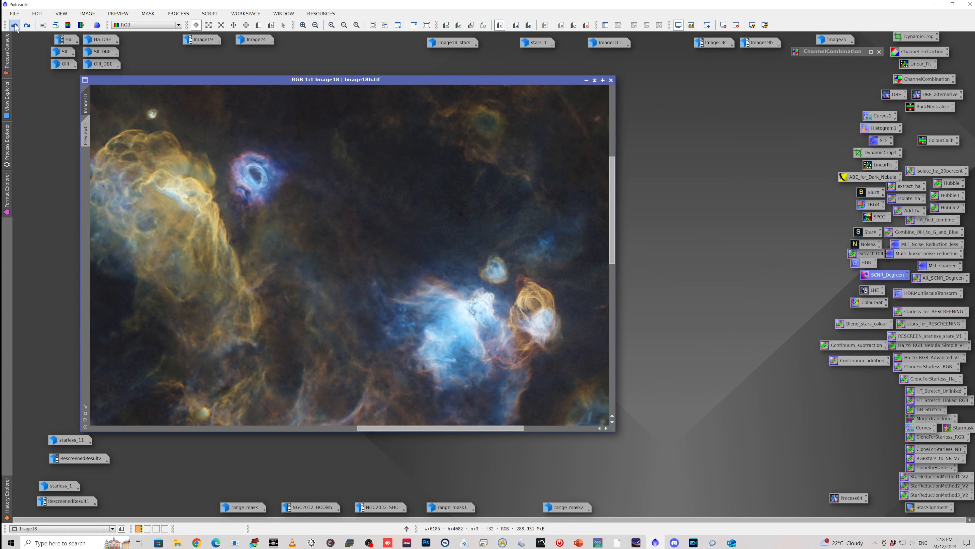
pyautogui.click(27, 28)
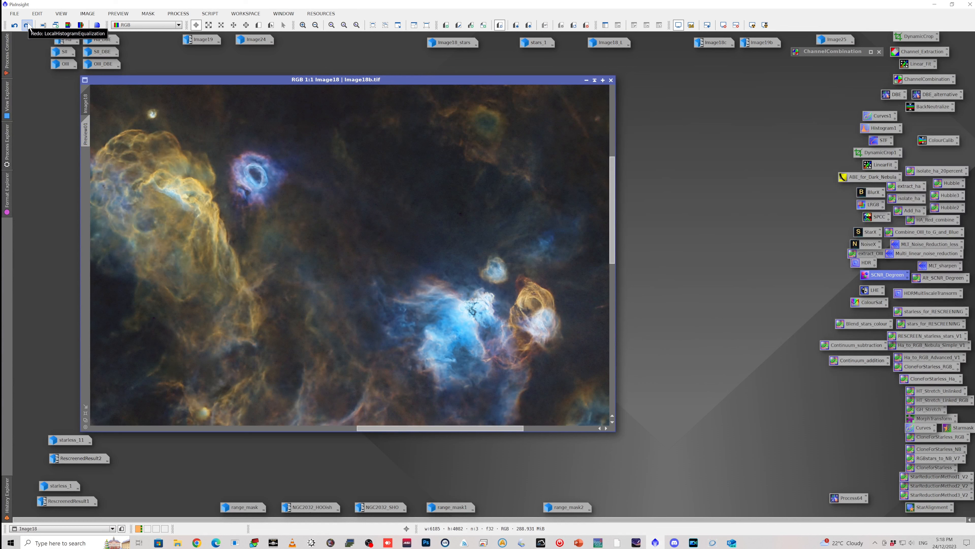
# Redo Image18's LocalHistogramEqualization and MultiscaleLinearTransform sharpening stages, inspecting the golden nebula arc at 2:1
pyautogui.scroll(-2, 320, 233)
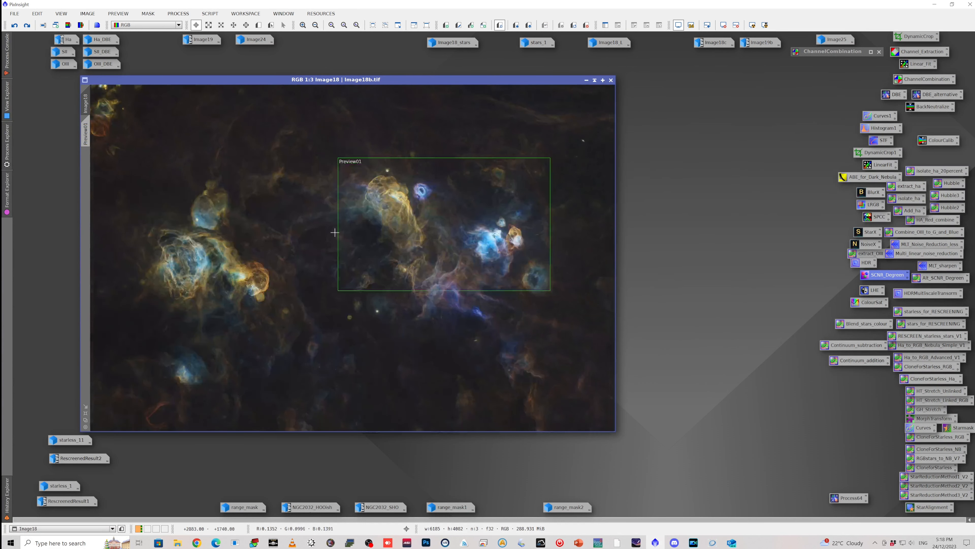
pyautogui.click(28, 26)
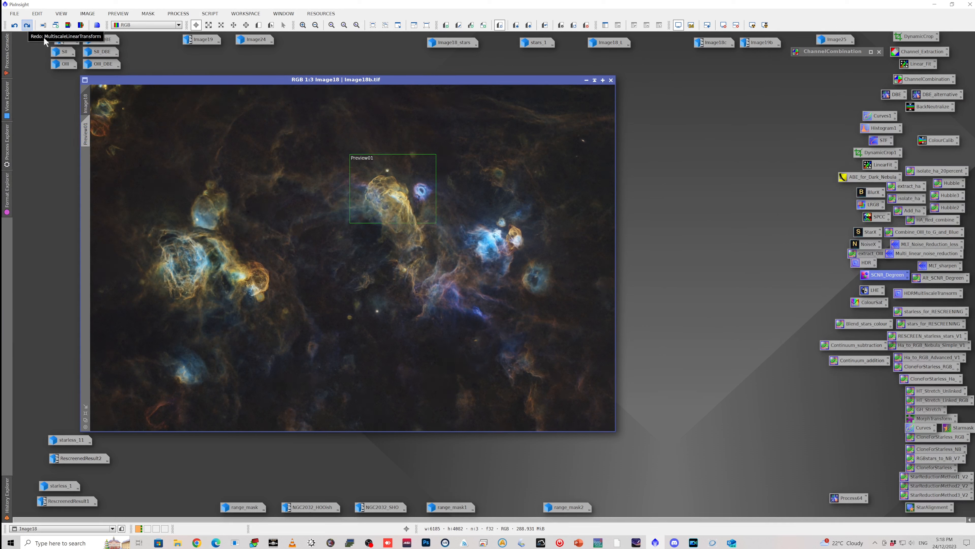
pyautogui.scroll(1, 366, 170)
pyautogui.scroll(1, 391, 188)
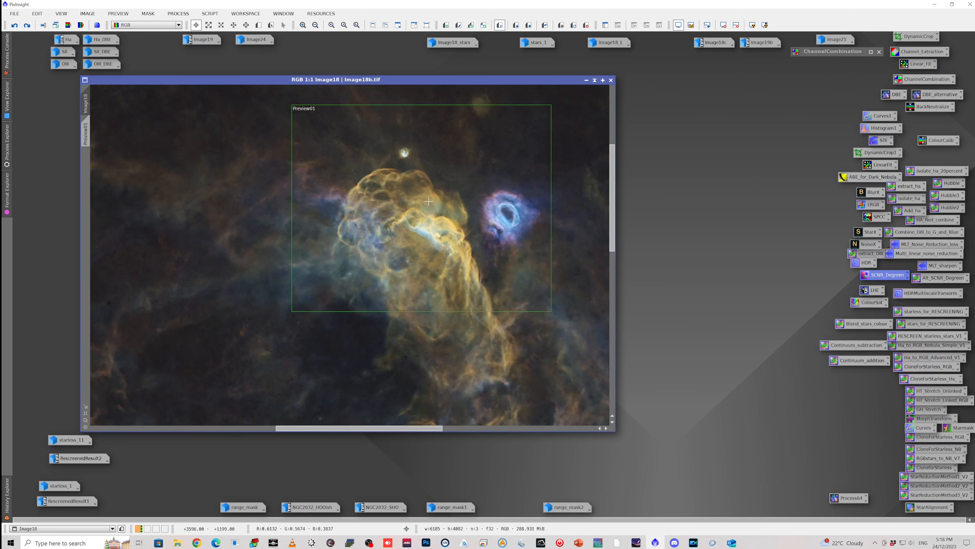
pyautogui.scroll(1, 482, 200)
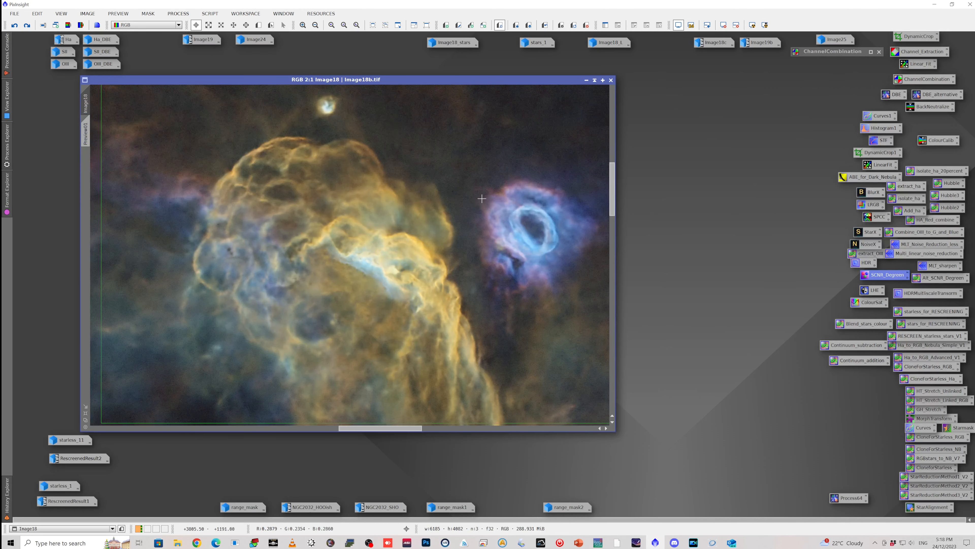
pyautogui.click(27, 26)
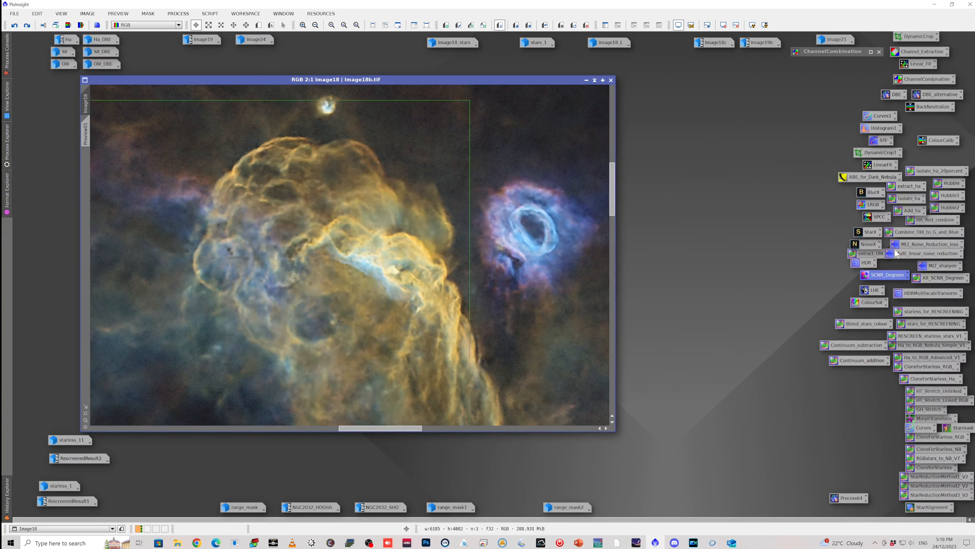
# Examine the layer settings of the saved MLT_sharpen and Multi_linear_noise_reduction processes, collapsing or closing each window after viewing
pyautogui.doubleClick(935, 266)
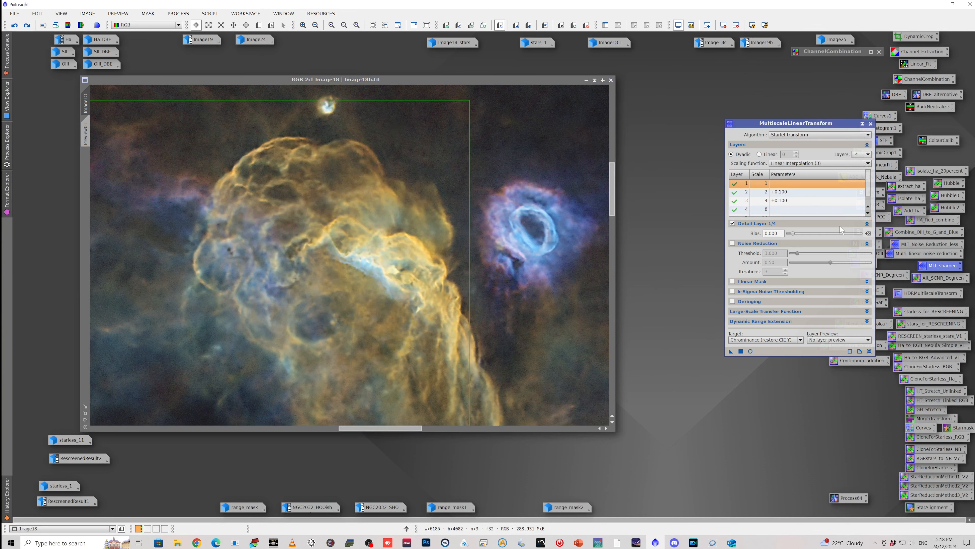
pyautogui.moveTo(808, 128); pyautogui.dragTo(787, 107)
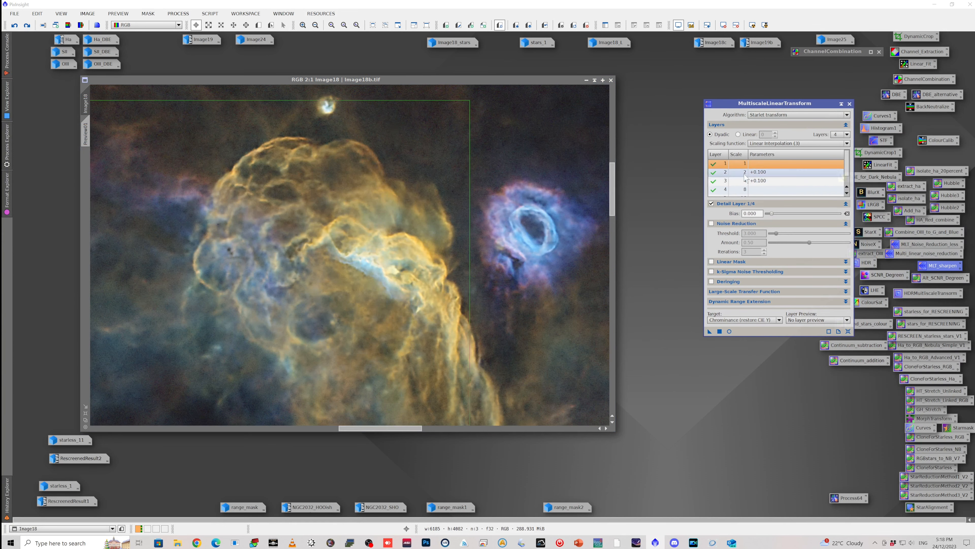
pyautogui.click(841, 104)
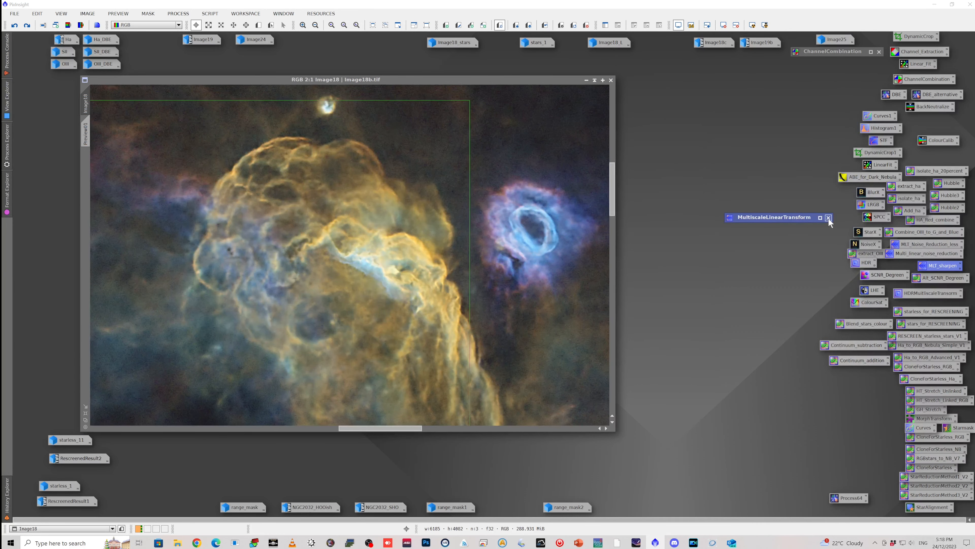
pyautogui.click(829, 218)
pyautogui.doubleClick(934, 254)
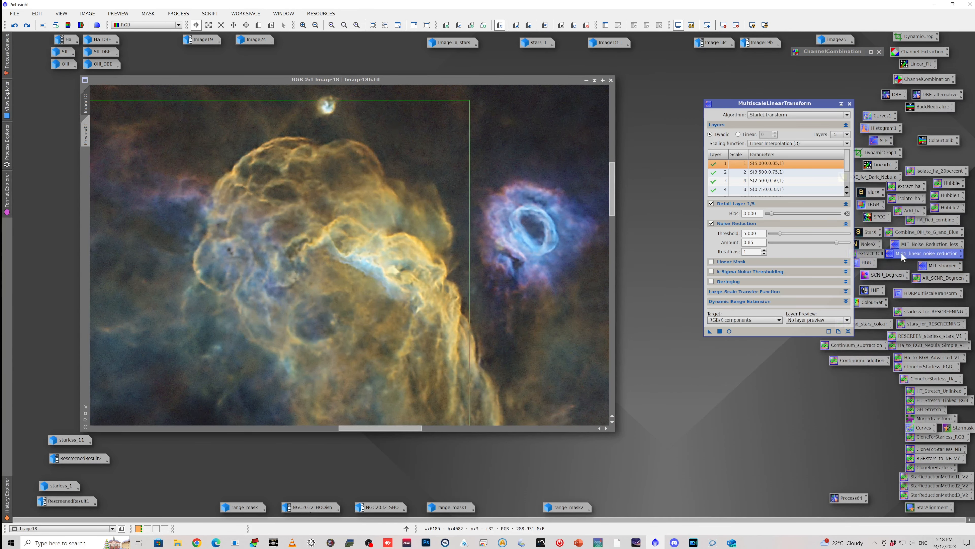
pyautogui.click(841, 104)
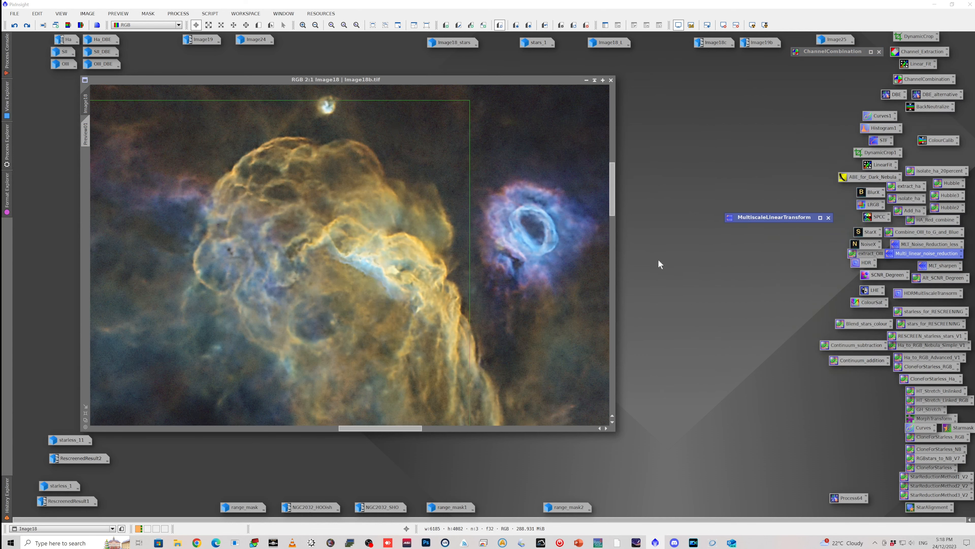
# Redo the MultiscaleLinearTransform noise-reduction stage on Image18, inspecting the dark background beside the golden nebula at 2:1
pyautogui.scroll(-2, 328, 210)
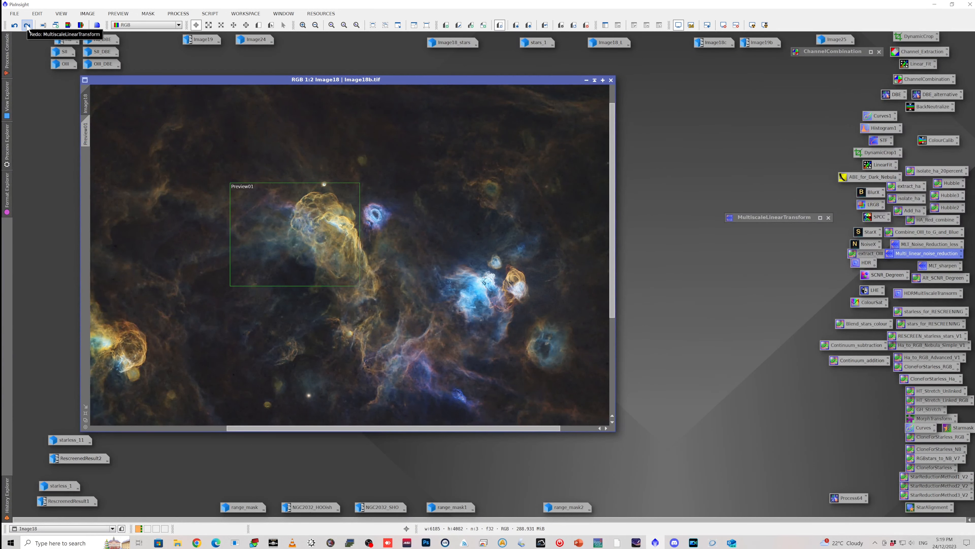
pyautogui.scroll(2, 217, 191)
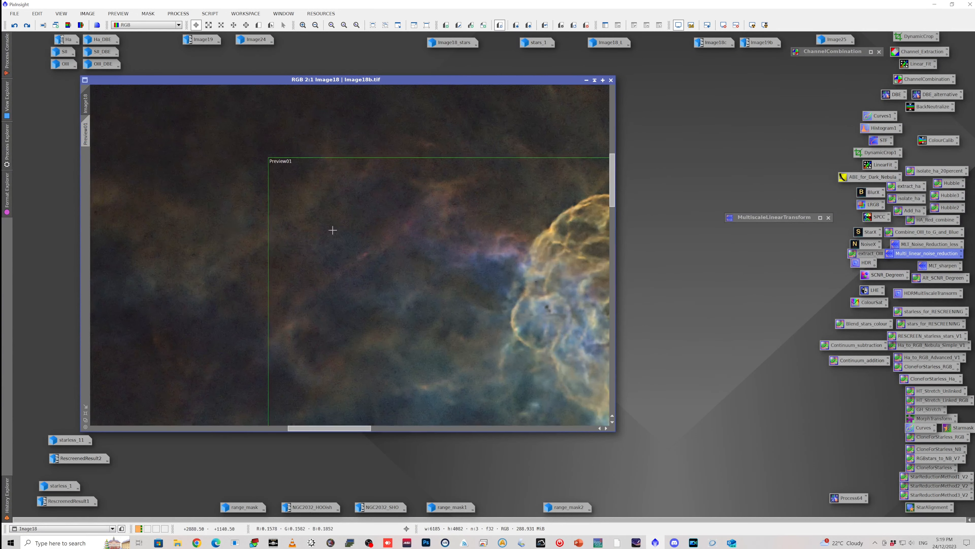
pyautogui.click(26, 26)
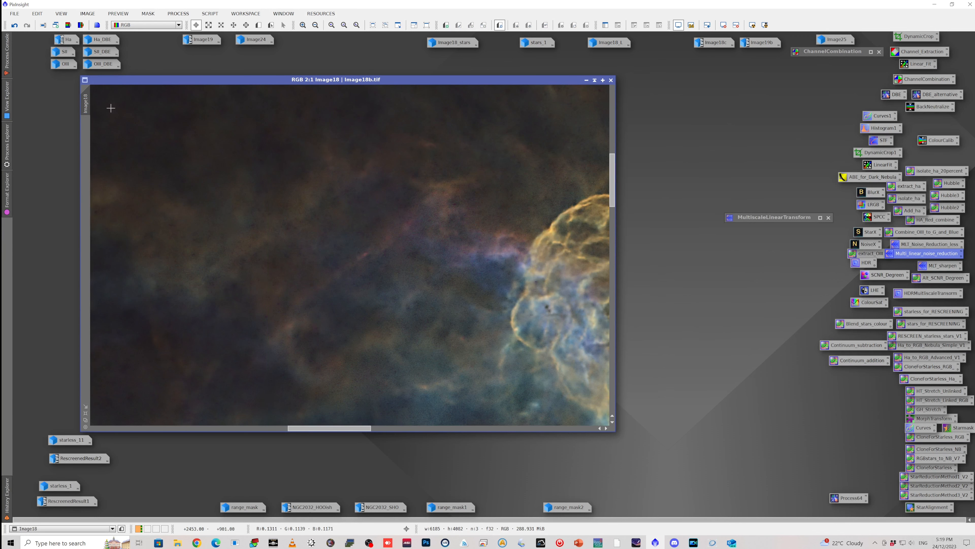
# Return Image18 to a 1:3 view of the whole field, reposition its window and bring Image19 to the front
pyautogui.scroll(-3, 338, 270)
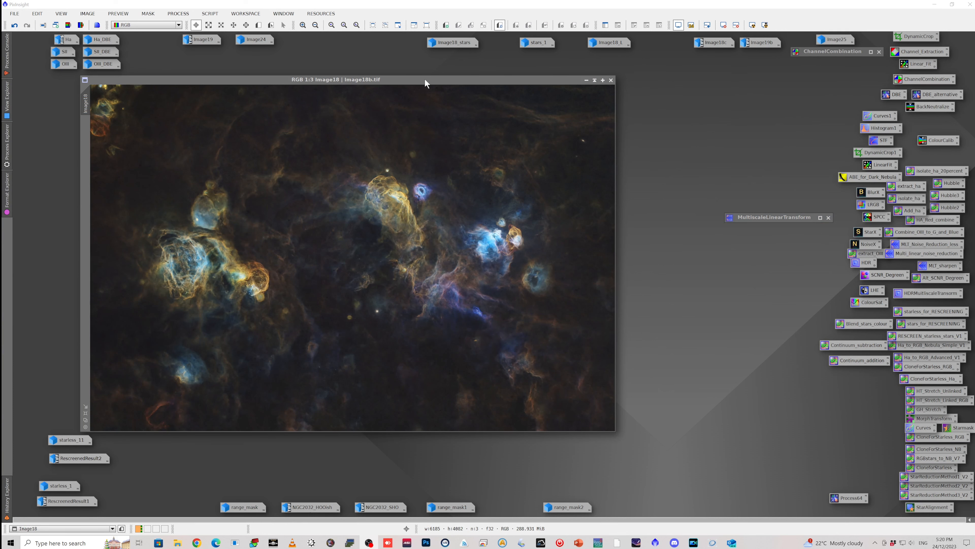
pyautogui.moveTo(425, 83); pyautogui.dragTo(460, 88)
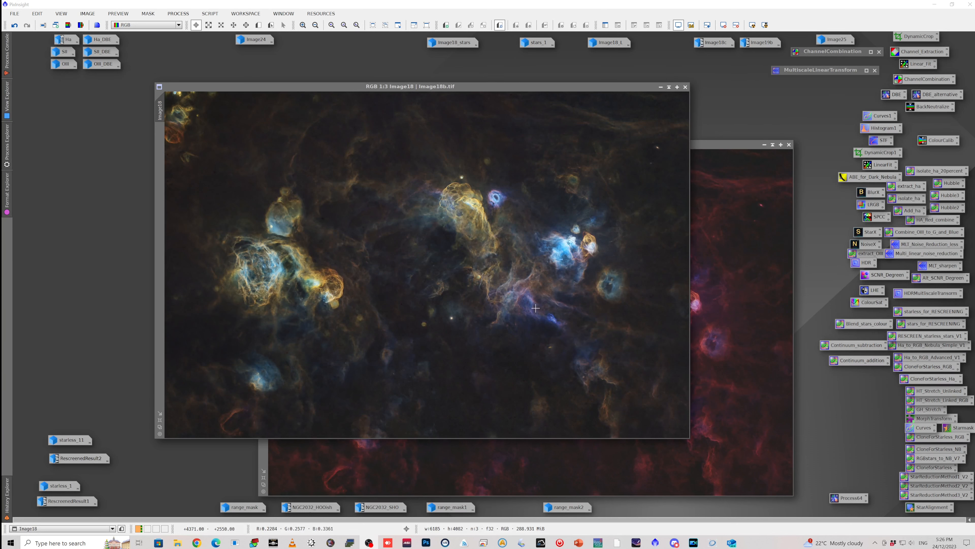
pyautogui.click(718, 237)
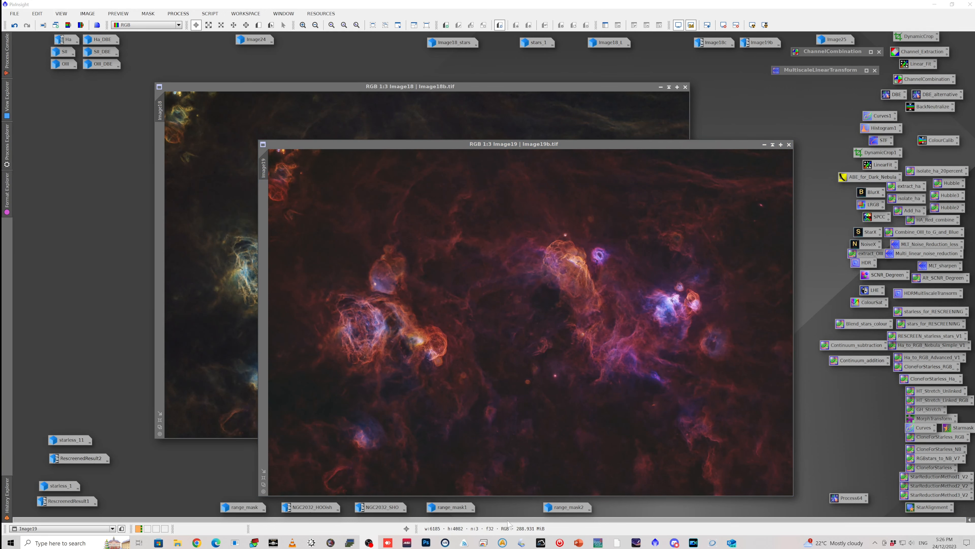
# Switch to Photoshop and compare the Image19b.psd and Image18d.psd documents, finishing on Image19b.psd
pyautogui.click(426, 542)
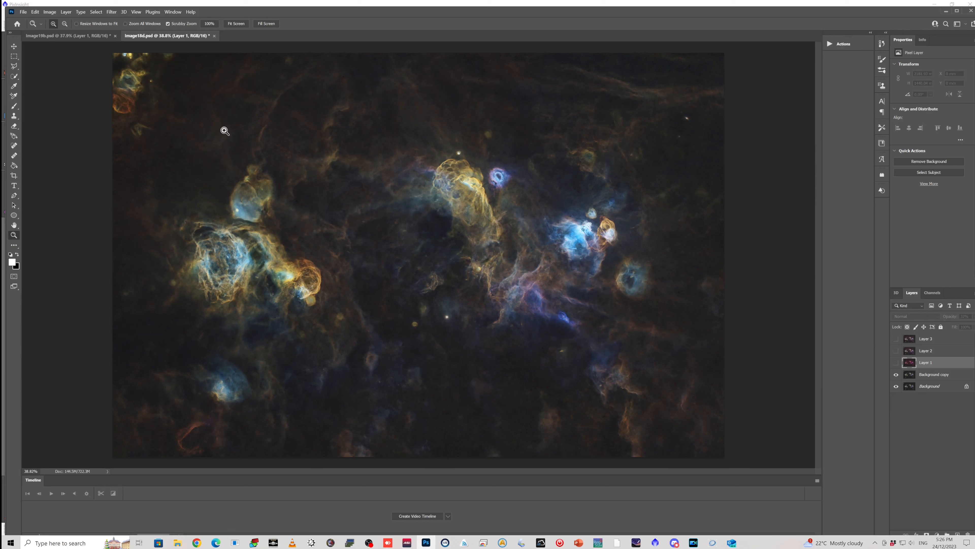
pyautogui.click(100, 37)
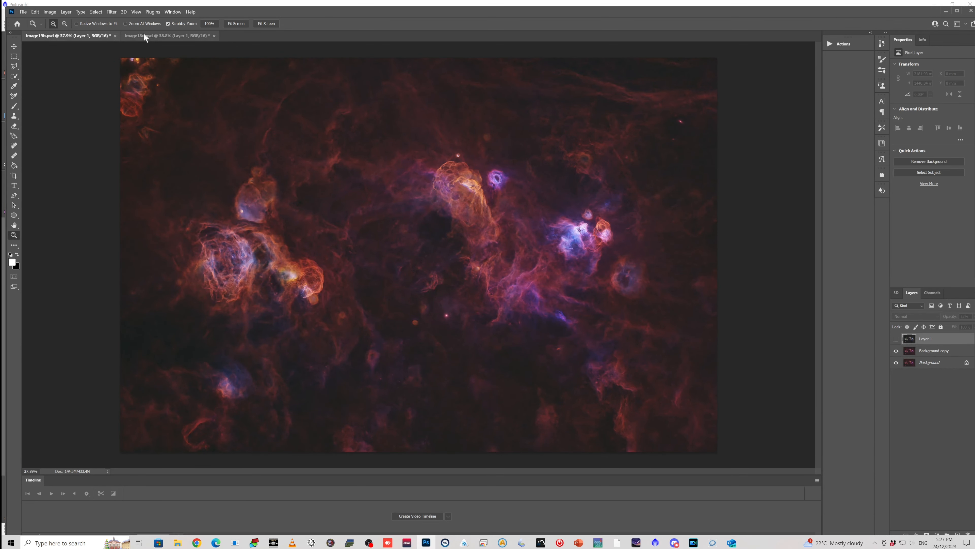
pyautogui.click(155, 34)
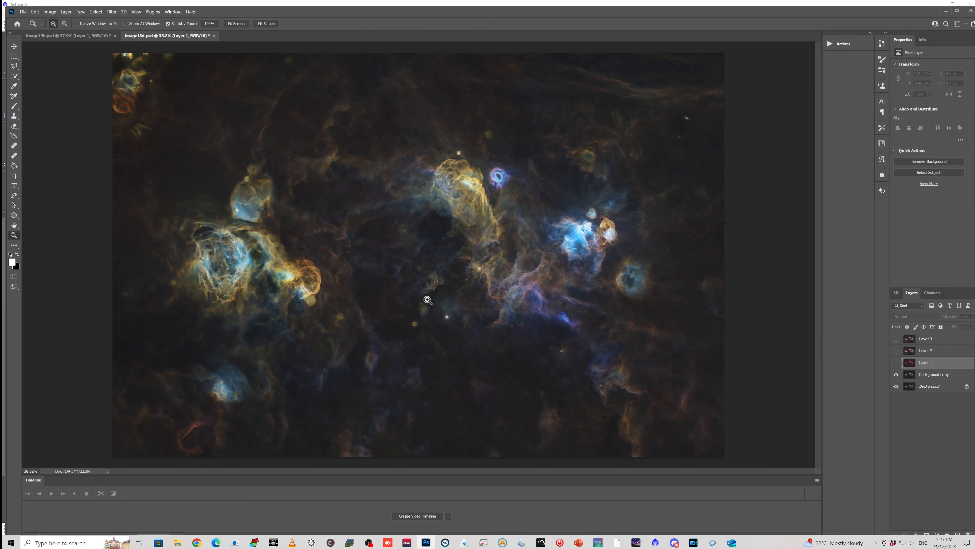
pyautogui.click(85, 36)
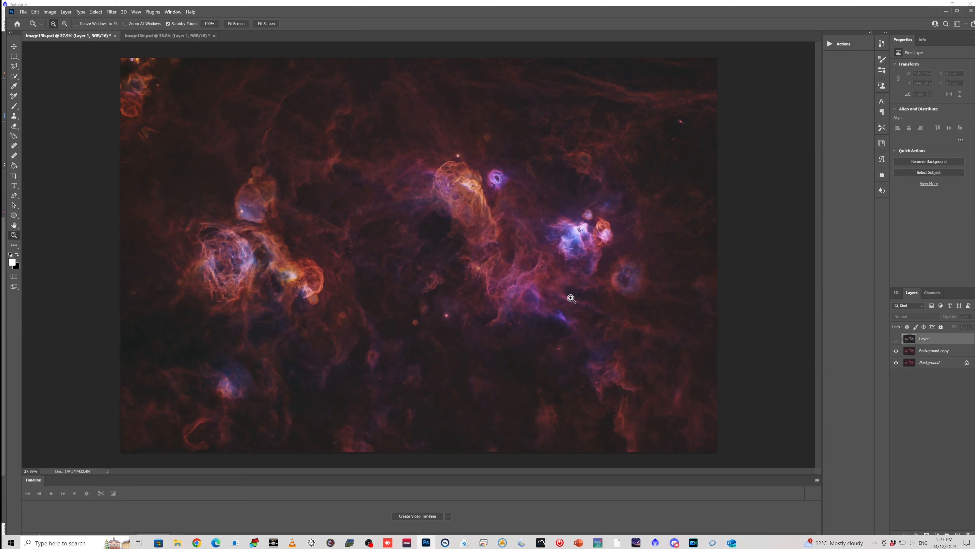
# Compare Image19b.psd with Layer 1 hidden and shown, and leave the layer visible
pyautogui.click(897, 339)
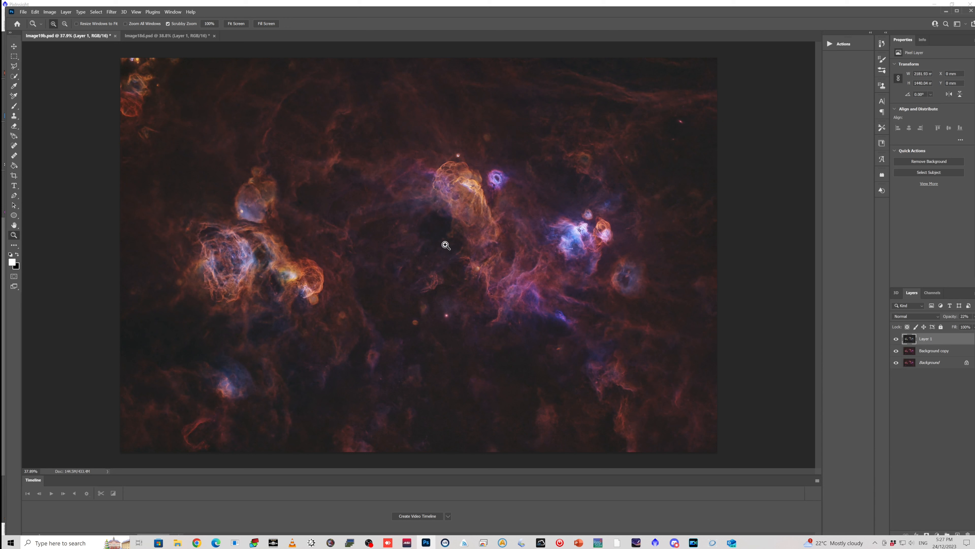
pyautogui.click(897, 340)
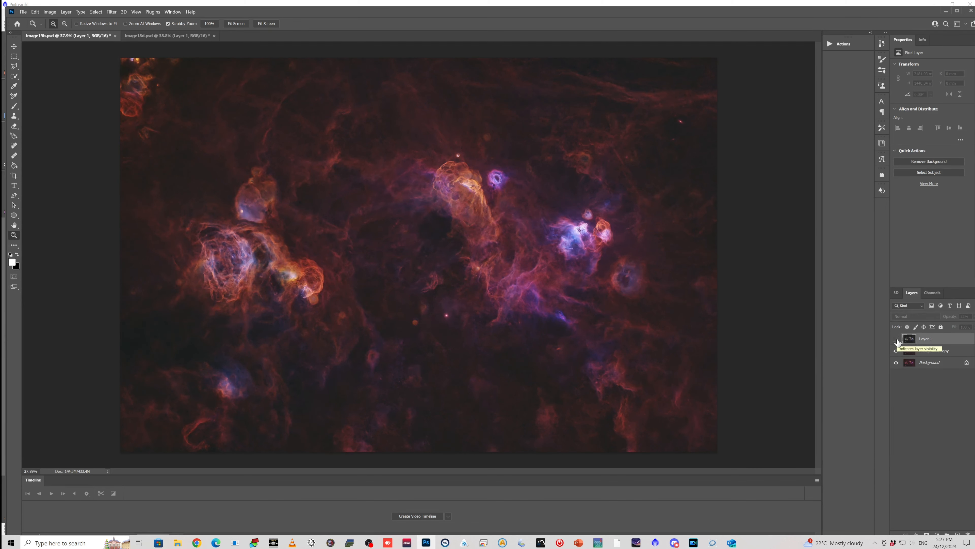
pyautogui.click(896, 340)
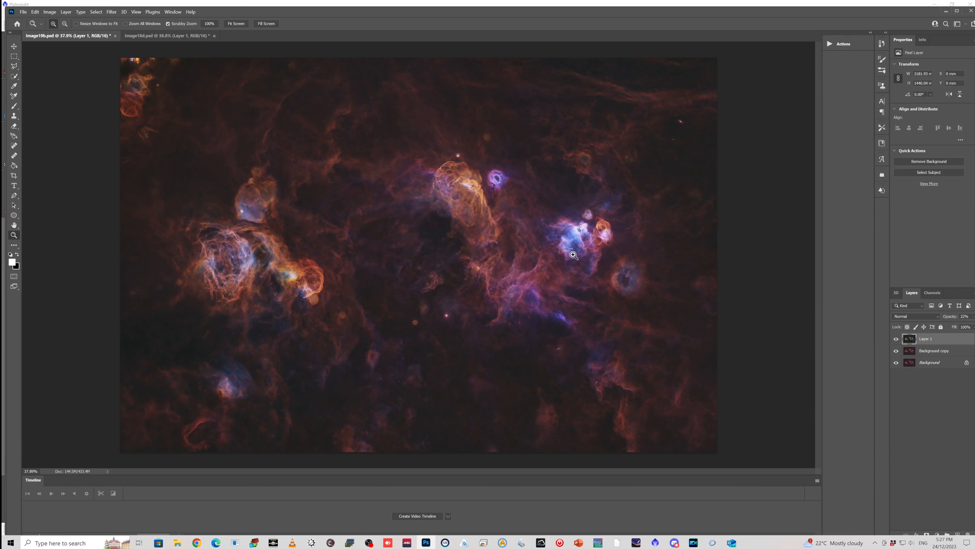
# Compare Image19b.psd with Layer 1 hidden against Image18d.psd, finishing with Layer 1 shown in Image18d.psd
pyautogui.click(897, 339)
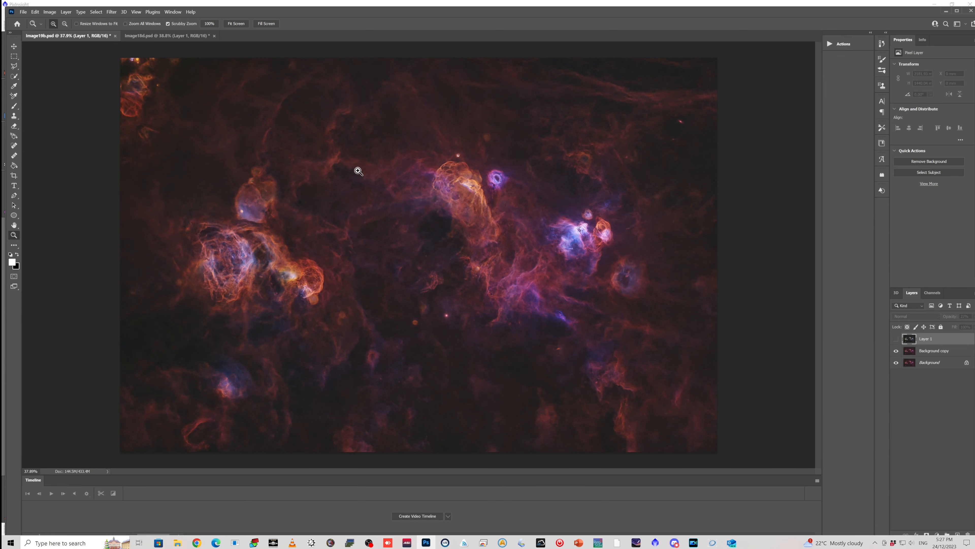
pyautogui.click(156, 35)
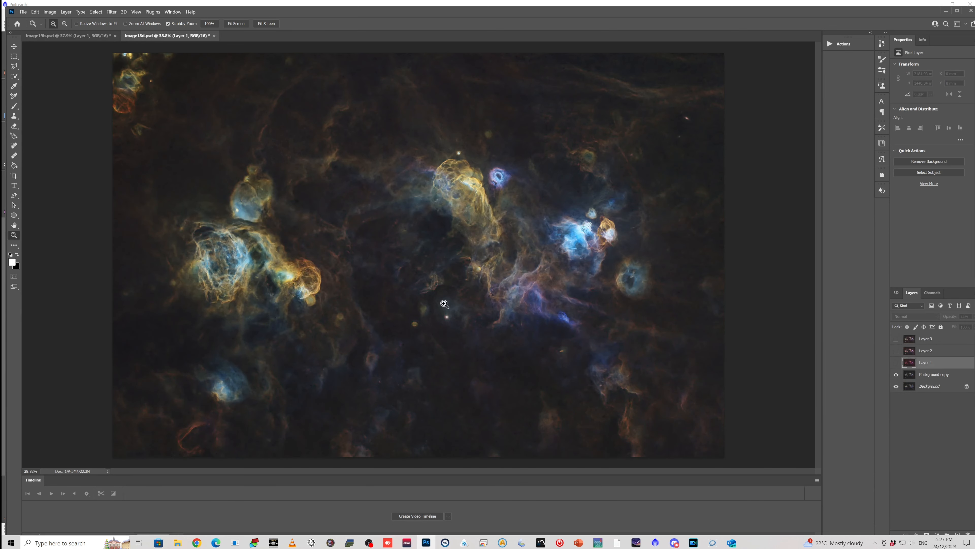
pyautogui.click(83, 36)
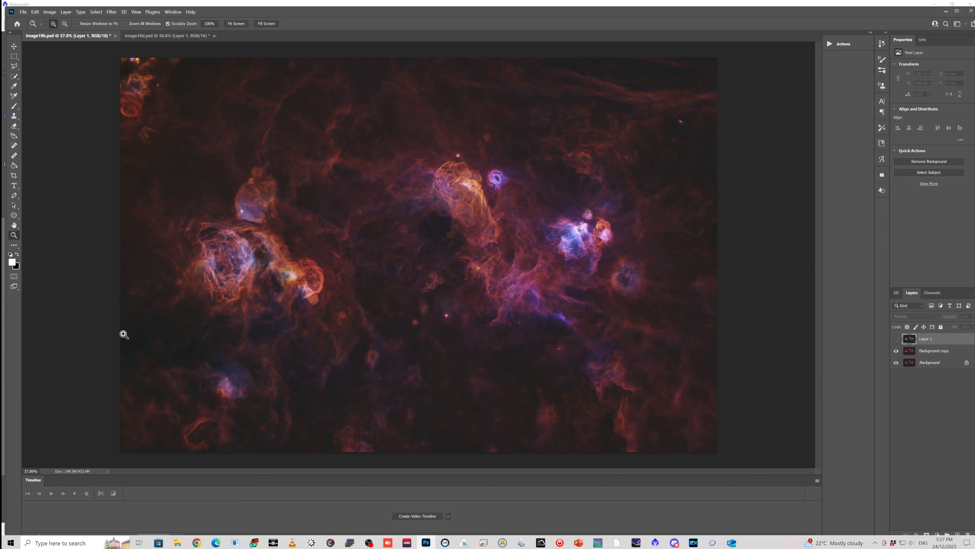
pyautogui.click(169, 37)
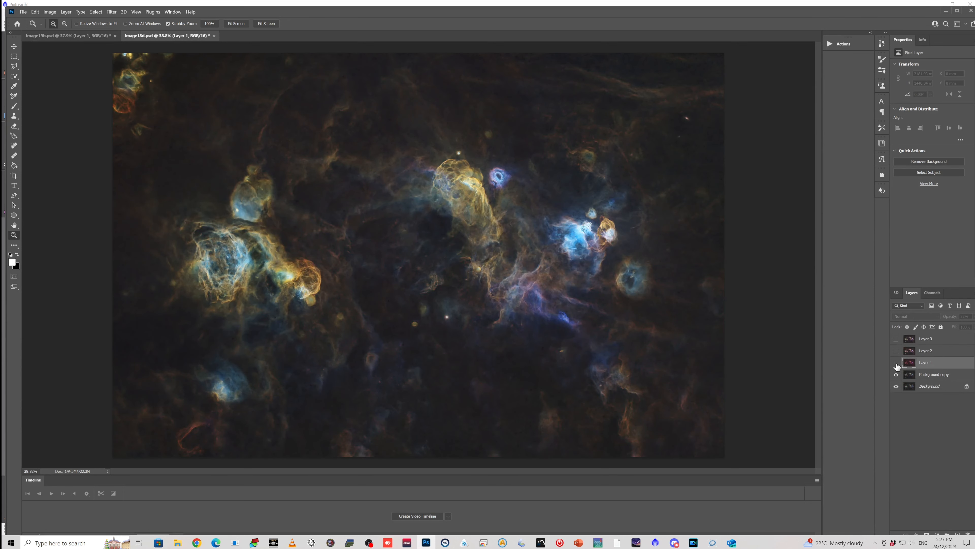
pyautogui.click(897, 363)
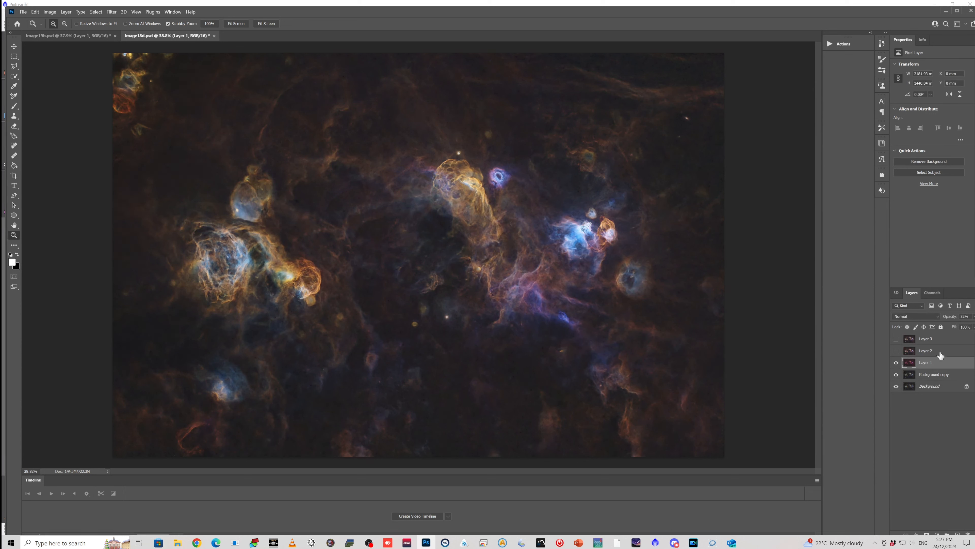
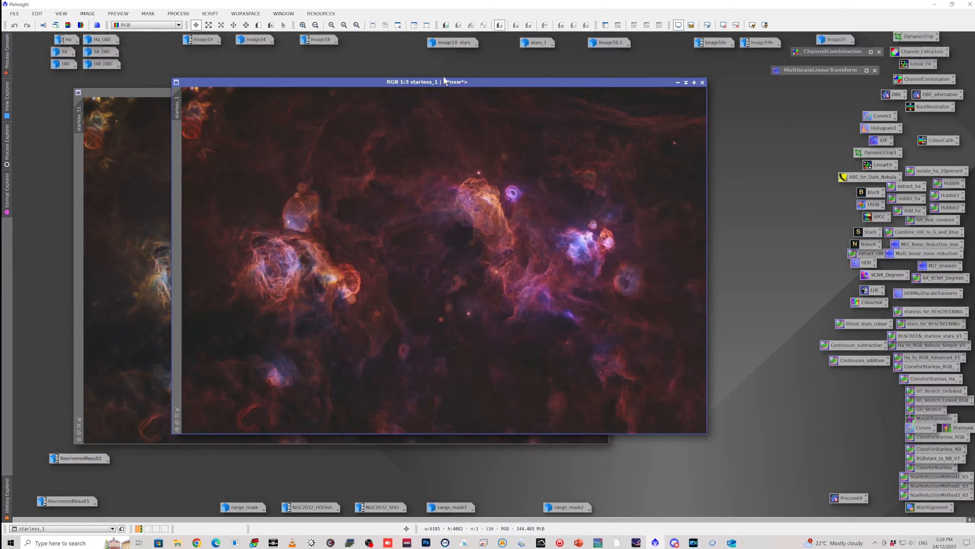
# Switch to PixInsight and restore RescreenedResult1 and RescreenedResult2 for comparison with the starless_1 and starless_11 images
pyautogui.moveTo(451, 82); pyautogui.dragTo(436, 81)
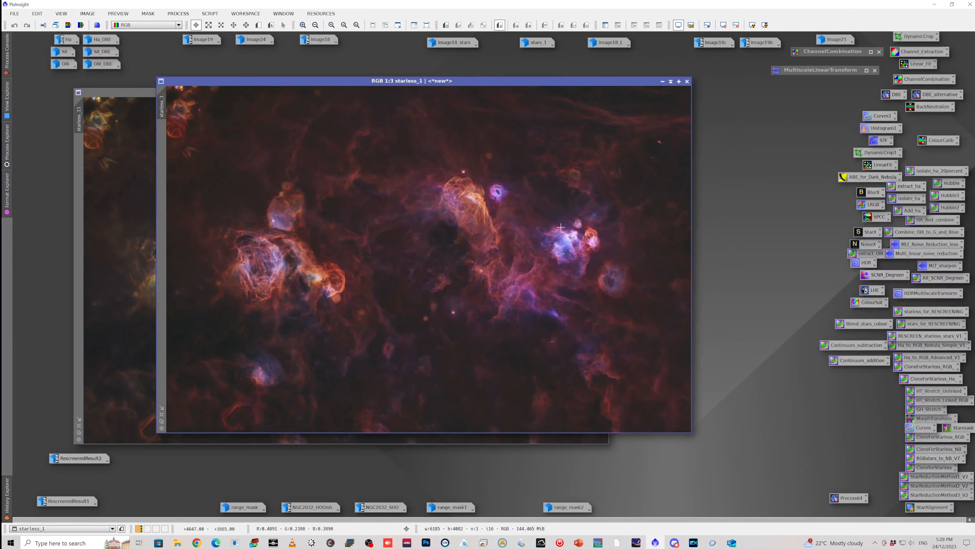
pyautogui.doubleClick(65, 502)
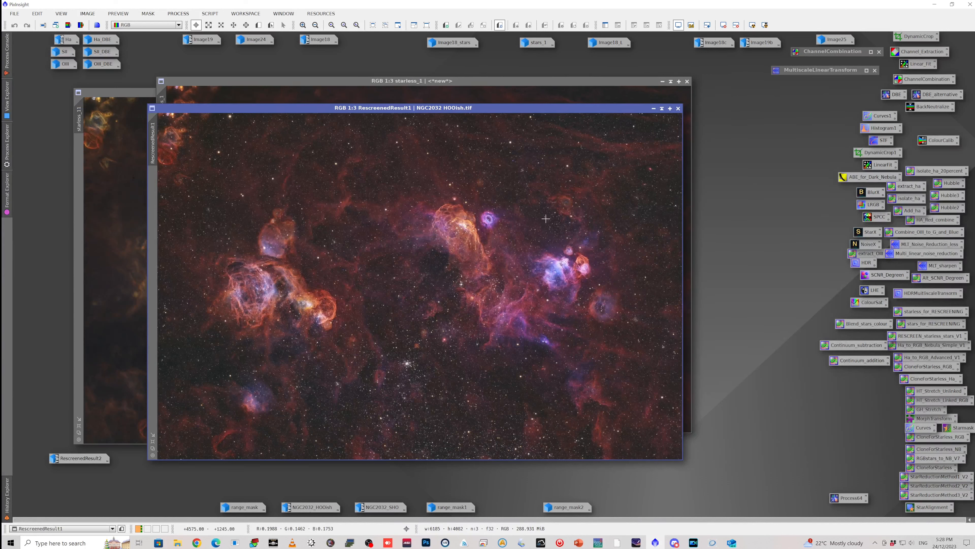
pyautogui.click(126, 206)
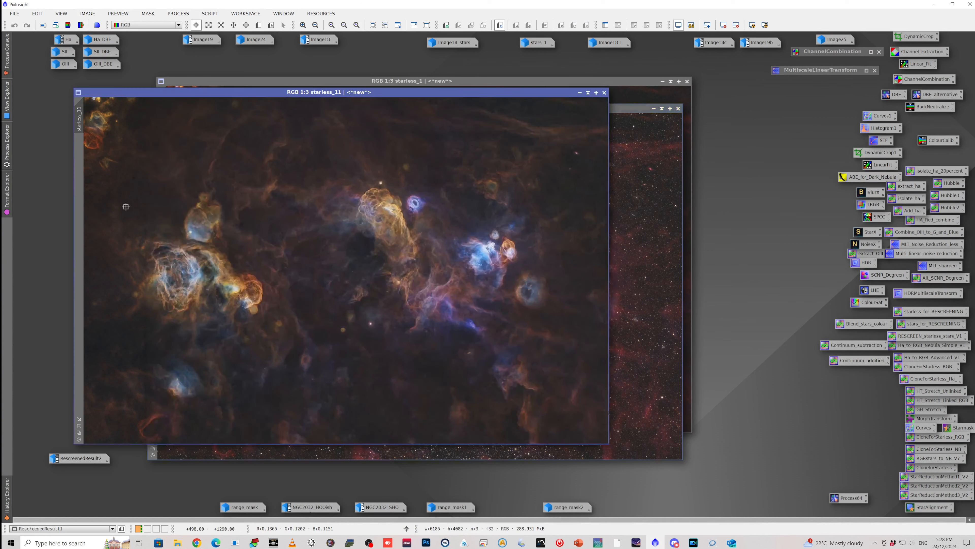
pyautogui.doubleClick(83, 458)
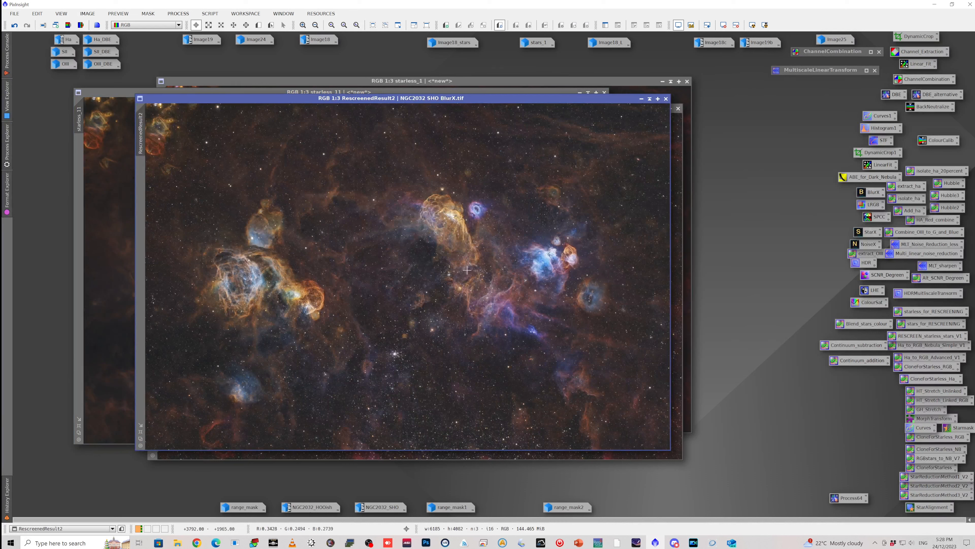
# Minimise starless_11 and starless_1, and arrange RescreenedResult2 and RescreenedResult1 side by side with RescreenedResult1 in front
pyautogui.click(580, 93)
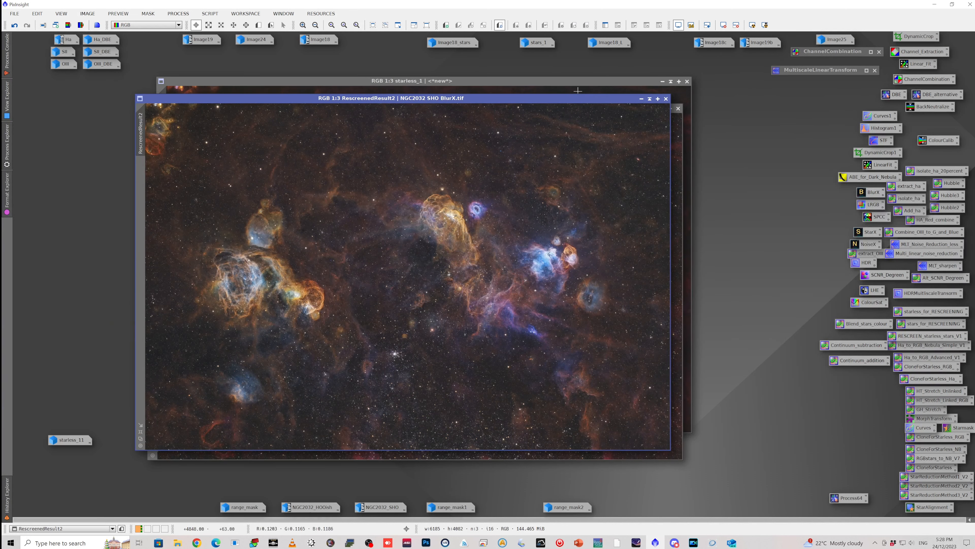
pyautogui.click(663, 81)
pyautogui.moveTo(588, 99); pyautogui.dragTo(497, 101)
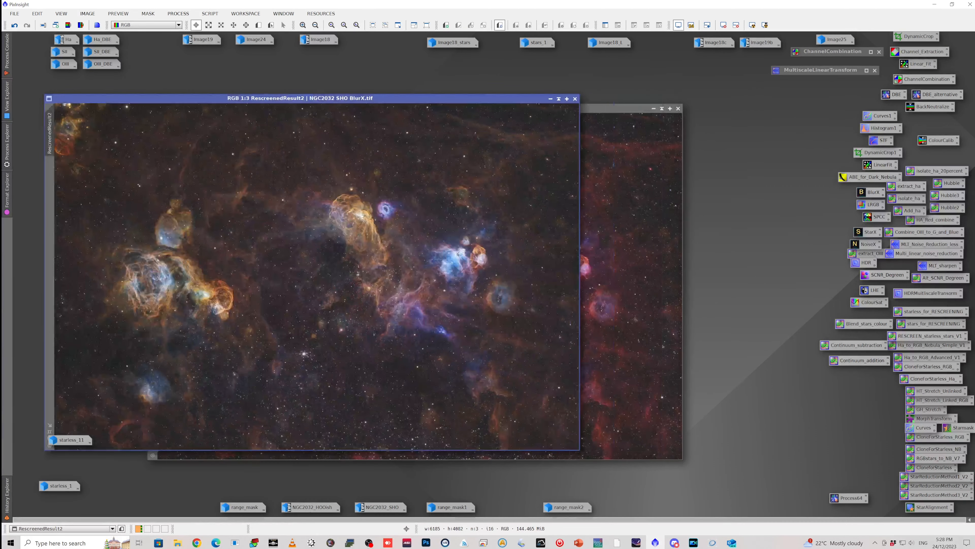
pyautogui.moveTo(620, 111); pyautogui.dragTo(907, 81)
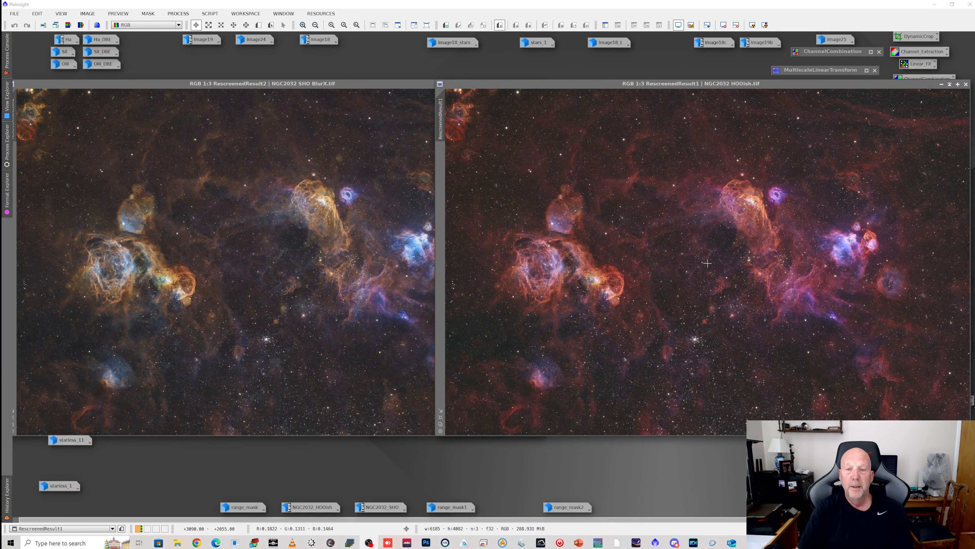
pyautogui.click(395, 262)
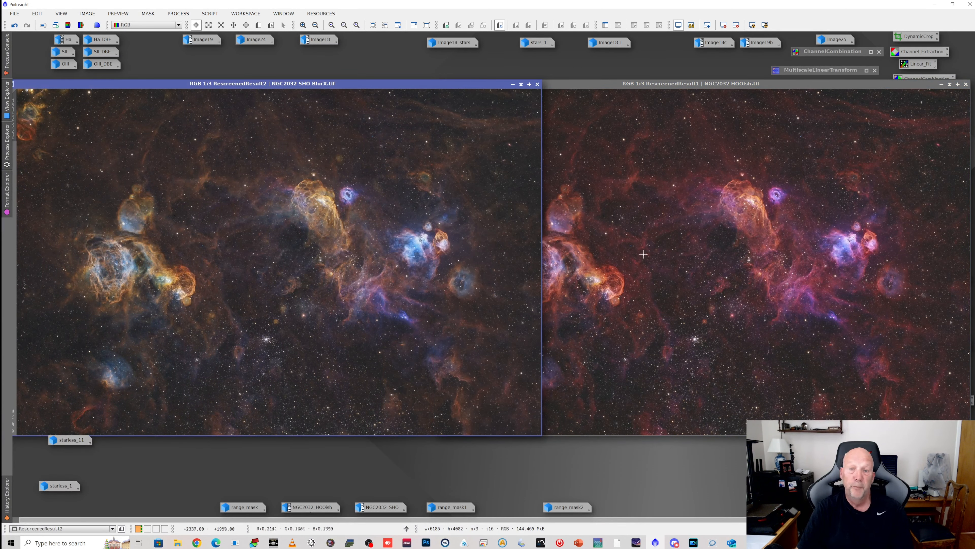
pyautogui.click(668, 253)
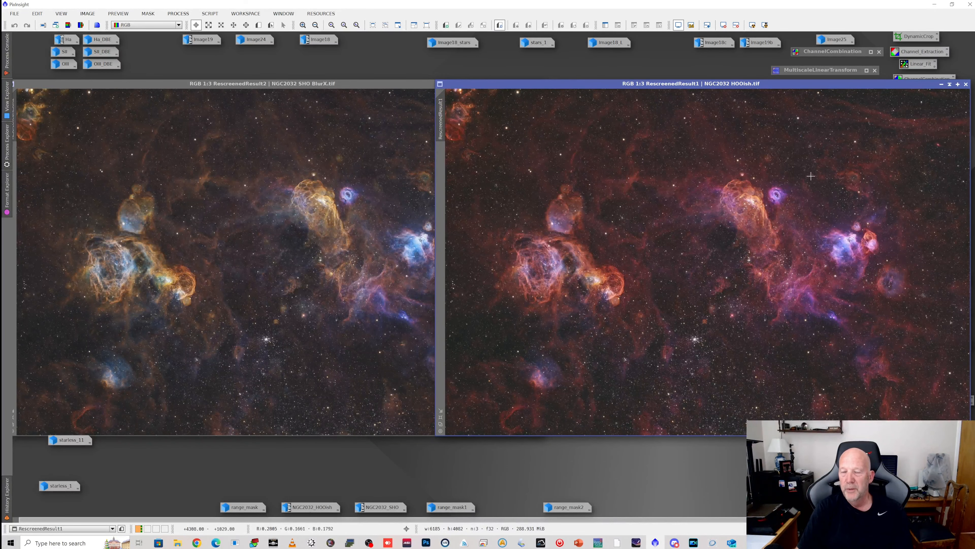
# Examine the orange nebula and the small purple ring nebula in RescreenedResult1 at up to 2:1, finishing at 1:3
pyautogui.scroll(1, 810, 178)
pyautogui.scroll(1, 781, 214)
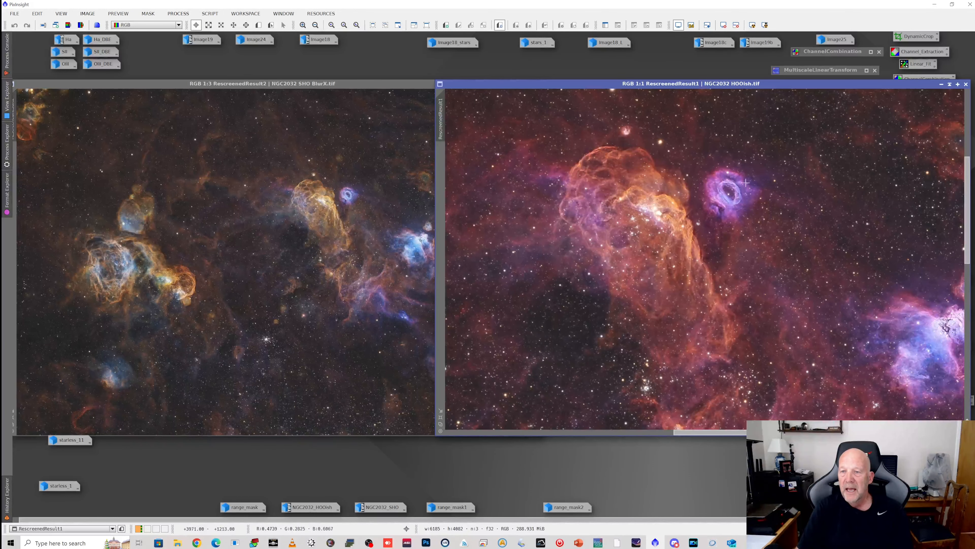
pyautogui.scroll(1, 755, 184)
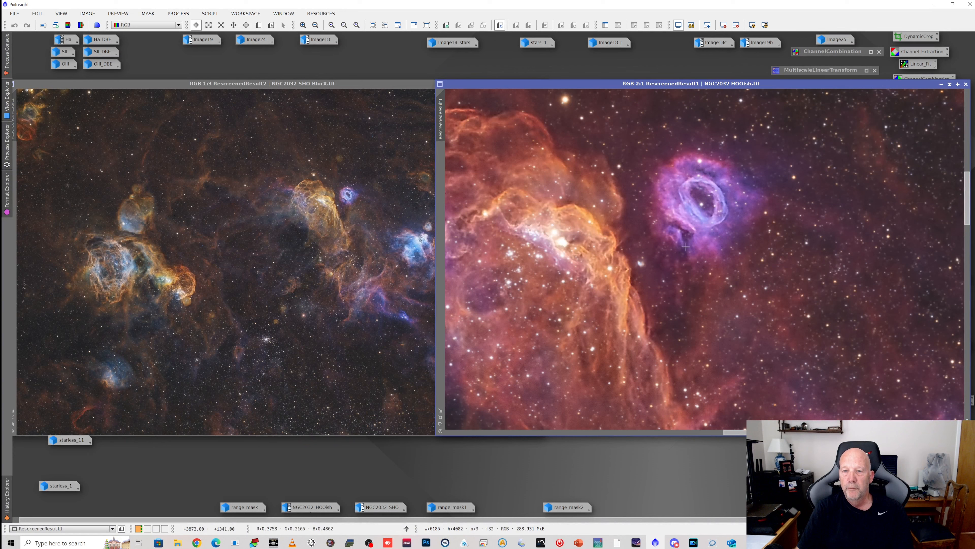
pyautogui.scroll(-1, 587, 286)
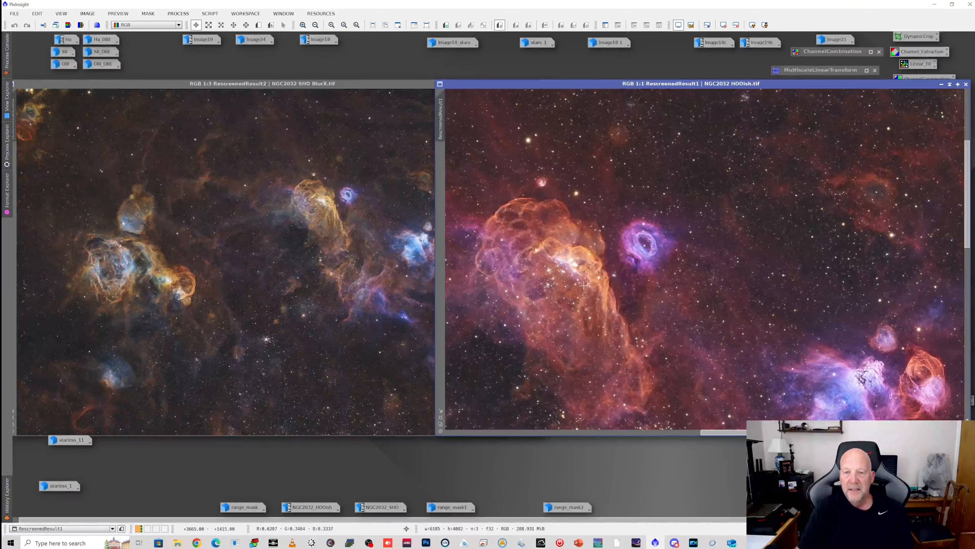
pyautogui.scroll(1, 568, 284)
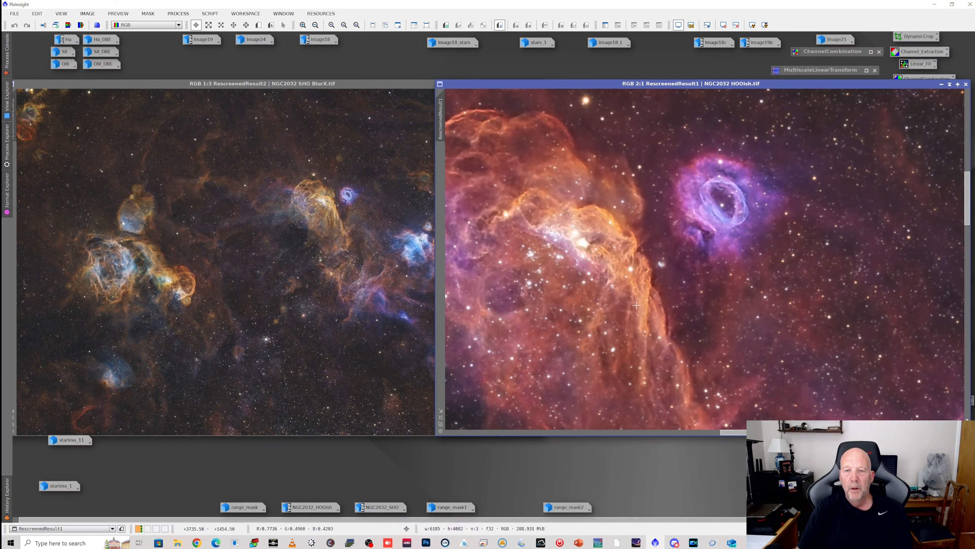
pyautogui.scroll(-1, 626, 305)
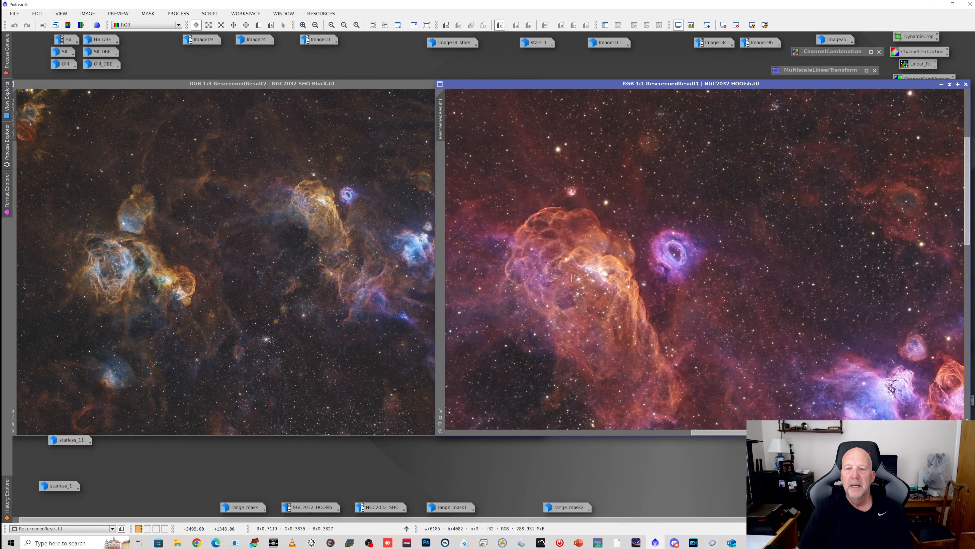
pyautogui.scroll(1, 572, 277)
pyautogui.scroll(-2, 572, 277)
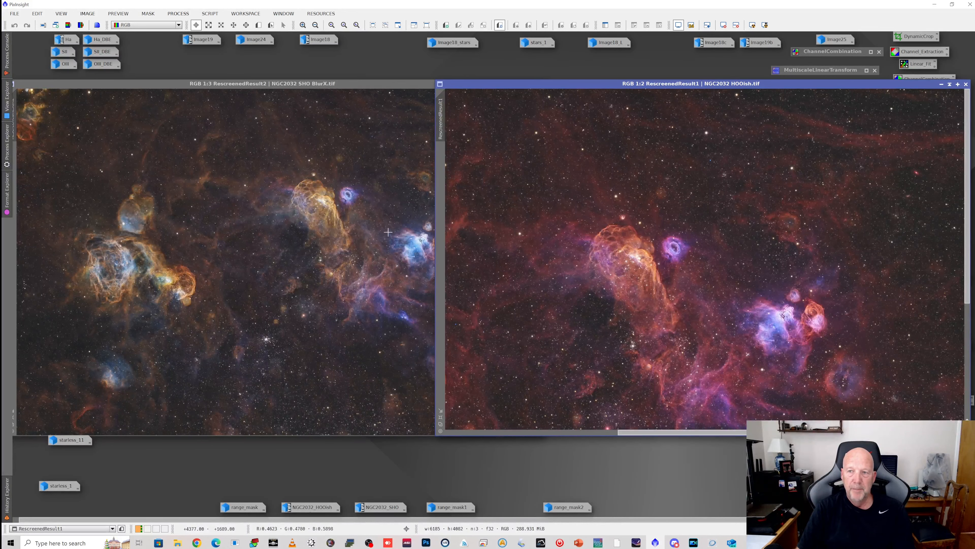
pyautogui.scroll(1, 582, 242)
pyautogui.scroll(-1, 582, 239)
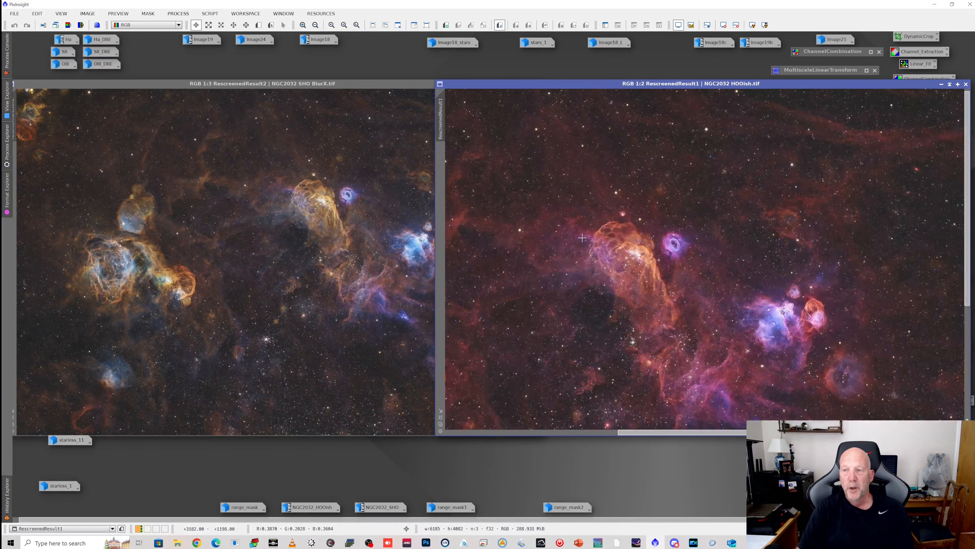
pyautogui.scroll(-1, 581, 238)
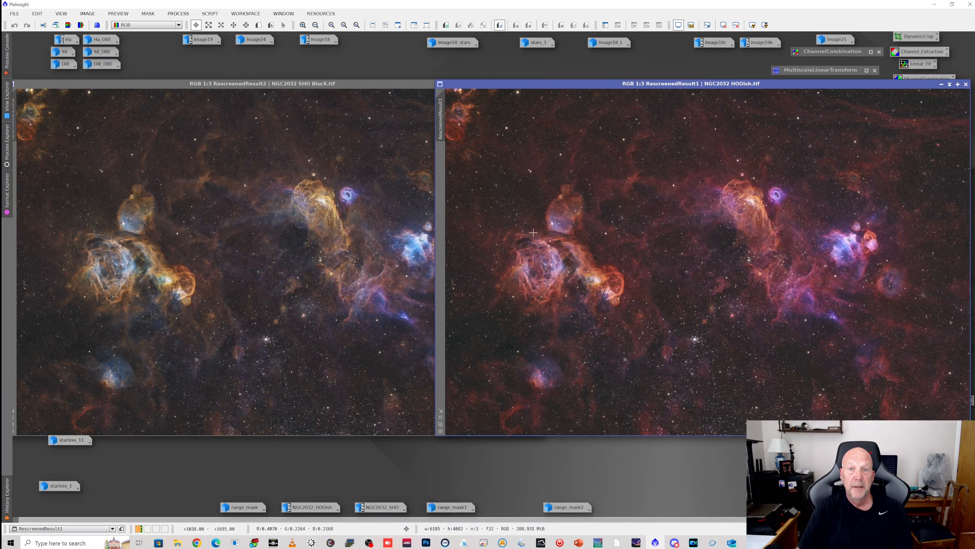